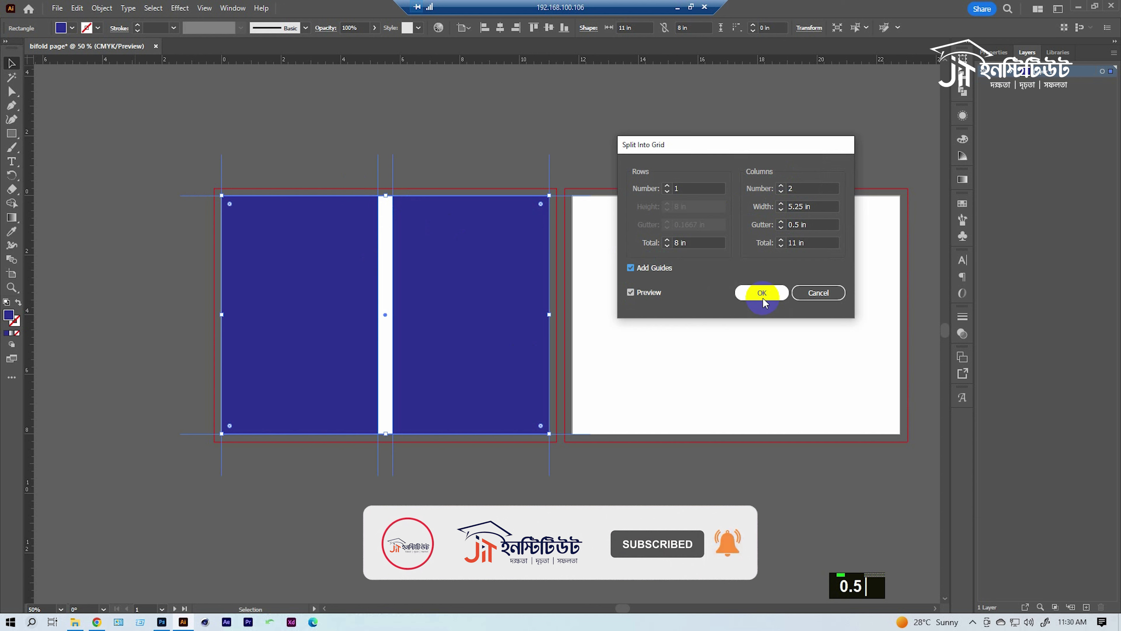
{"action": "left_click", "coordinate": [376, 123]}
{"action": "left_click_drag", "start_coordinate": [363, 145], "coordinate": [505, 343]}
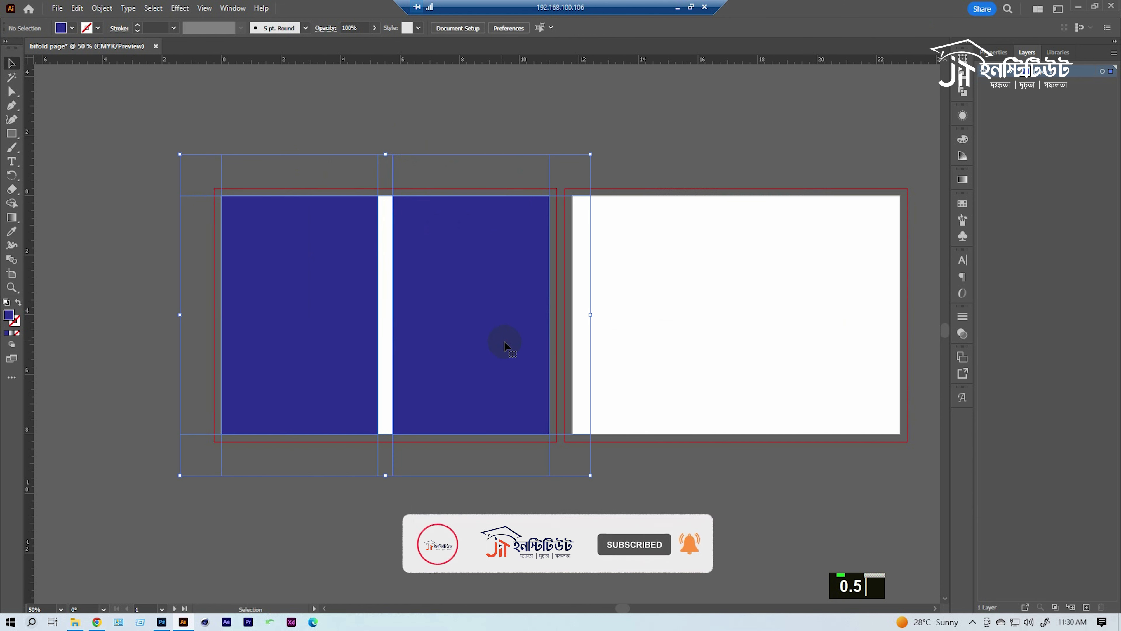
{"action": "key", "text": "Delete"}
{"action": "key", "text": "ctrl+z"}
{"action": "left_click", "coordinate": [473, 126]}
{"action": "key", "text": "ctrl+shift+semicolon"}
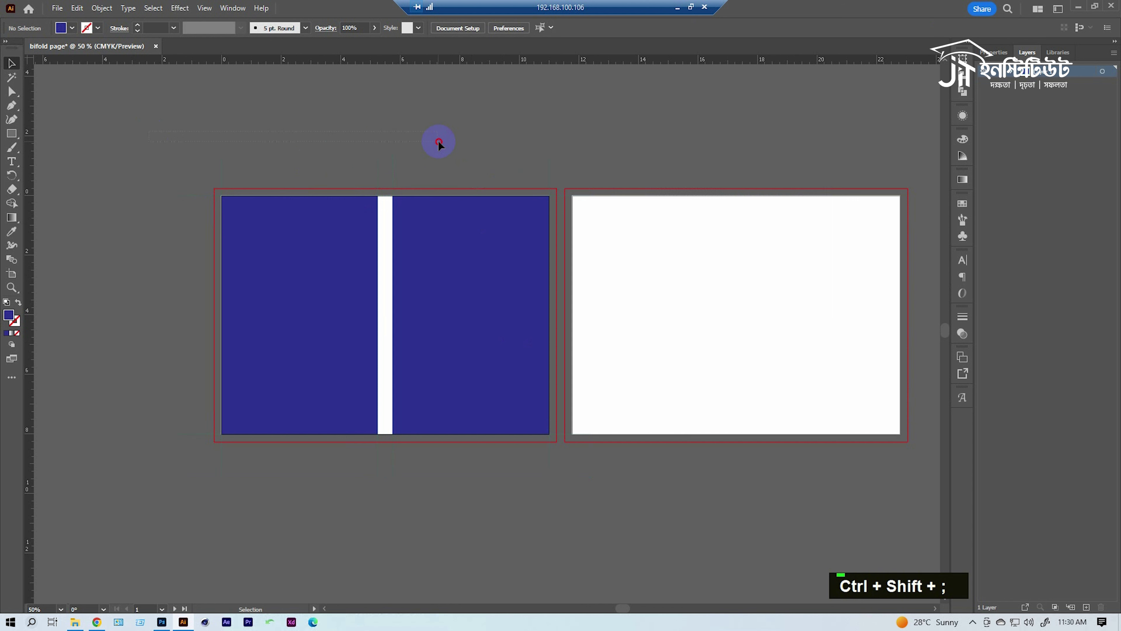
{"action": "key", "text": "ctrl+alt+semicolon"}
{"action": "left_click_drag", "start_coordinate": [381, 166], "coordinate": [539, 353]}
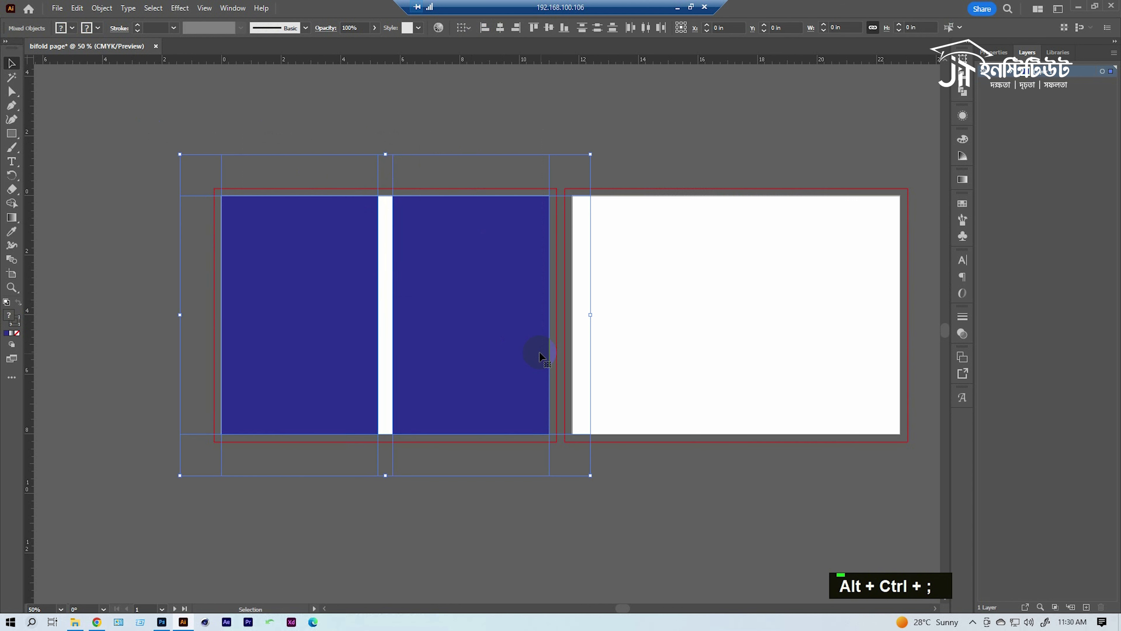
Delete both blue panels from the first artboard, keeping only the grid lines
{"action": "key", "text": "Delete"}
{"action": "left_click", "coordinate": [463, 284]}
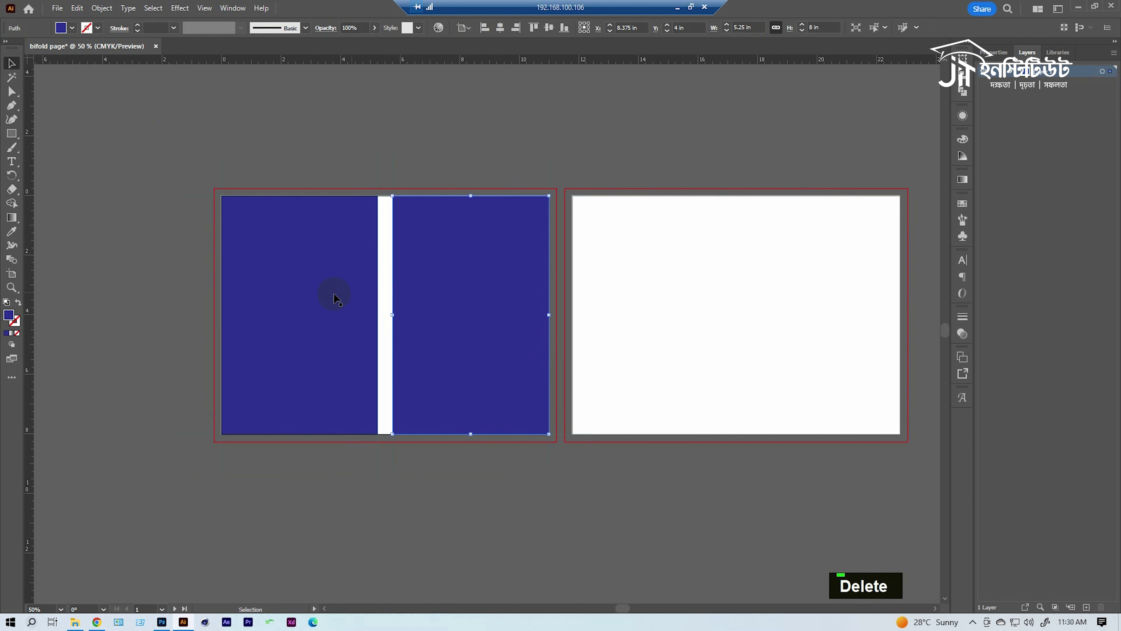
{"action": "key", "text": "Delete"}
{"action": "left_click", "coordinate": [322, 295]}
{"action": "key", "text": "Delete"}
Convert the group of grid lines on the first artboard into guides
{"action": "left_click_drag", "start_coordinate": [161, 126], "coordinate": [630, 484]}
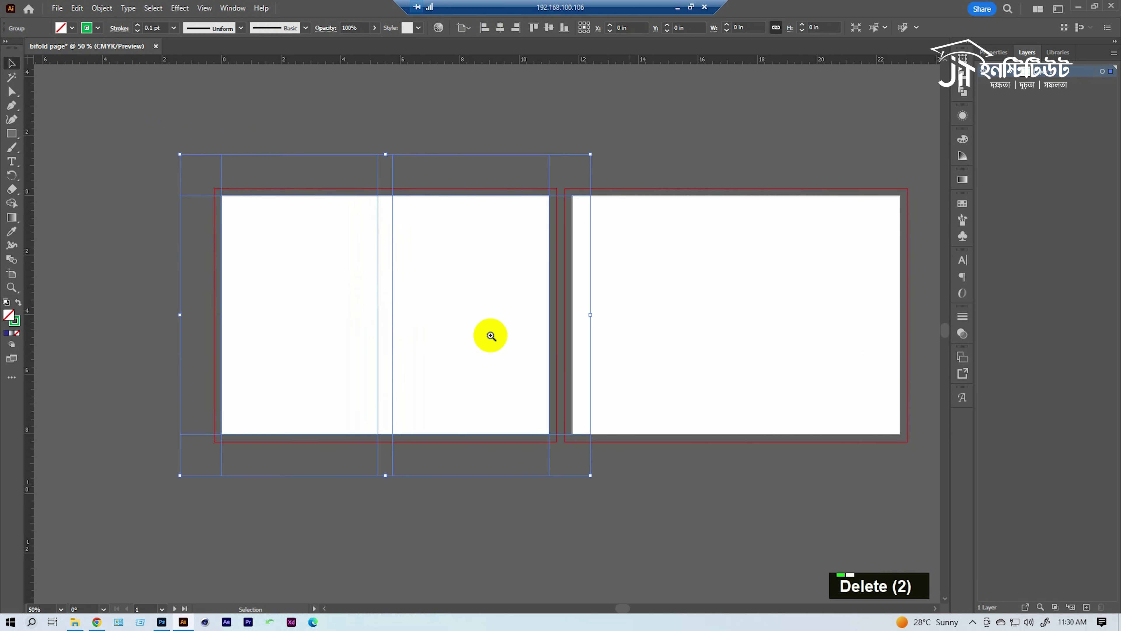
{"action": "left_click", "coordinate": [491, 336], "text": "ctrl"}
{"action": "left_click_drag", "start_coordinate": [488, 328], "coordinate": [512, 331]}
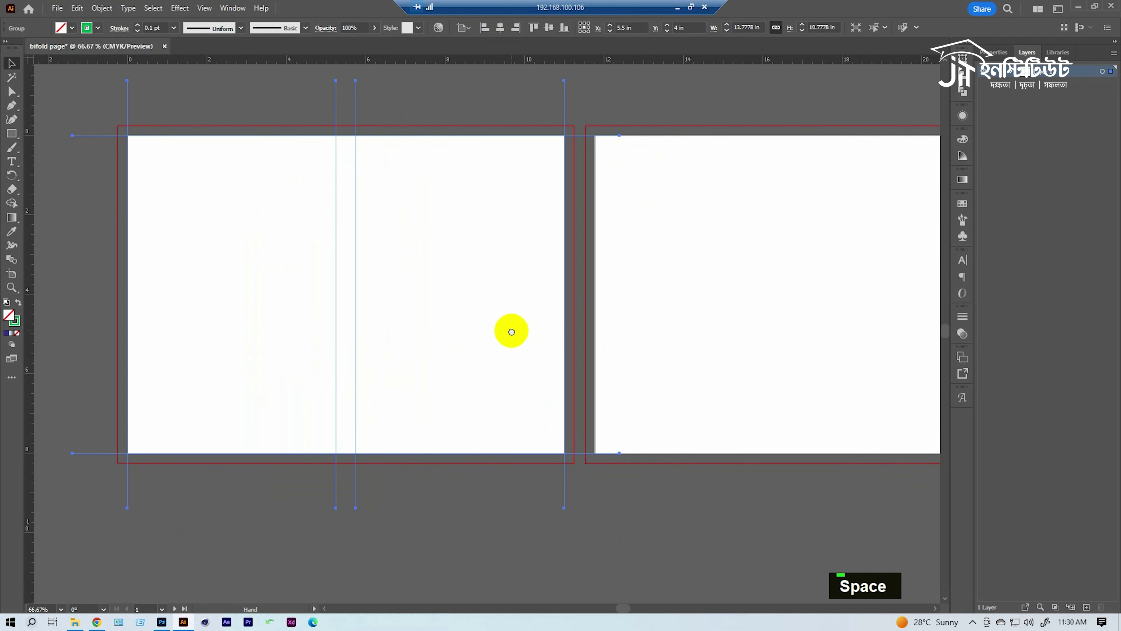
{"action": "left_click", "coordinate": [543, 321], "text": "ctrl+alt"}
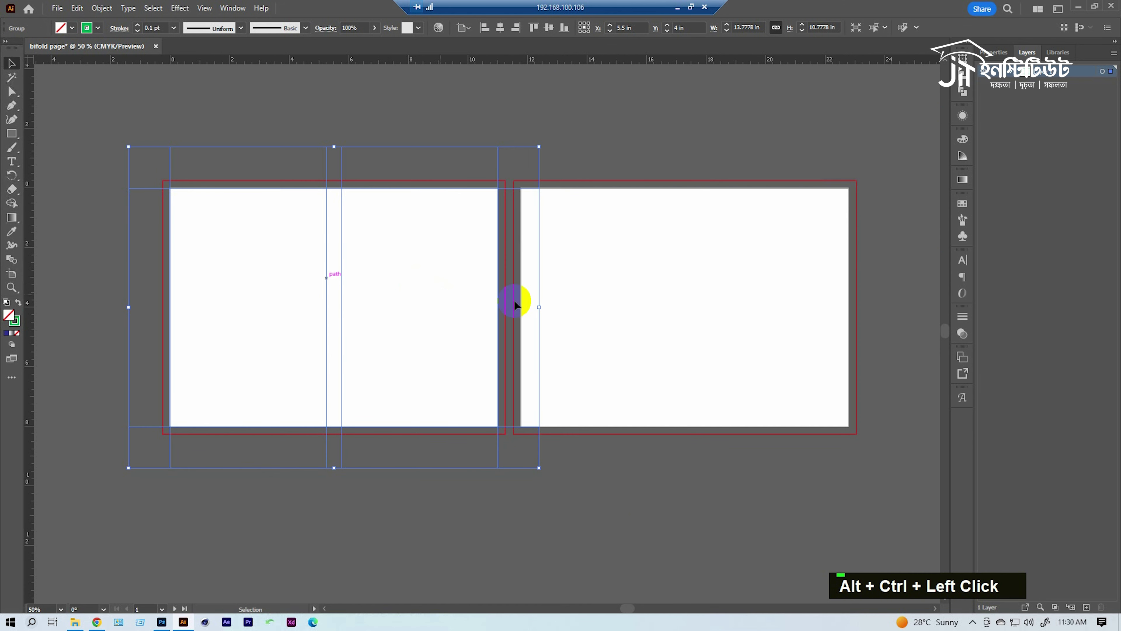
{"action": "key", "text": "ctrl+5"}
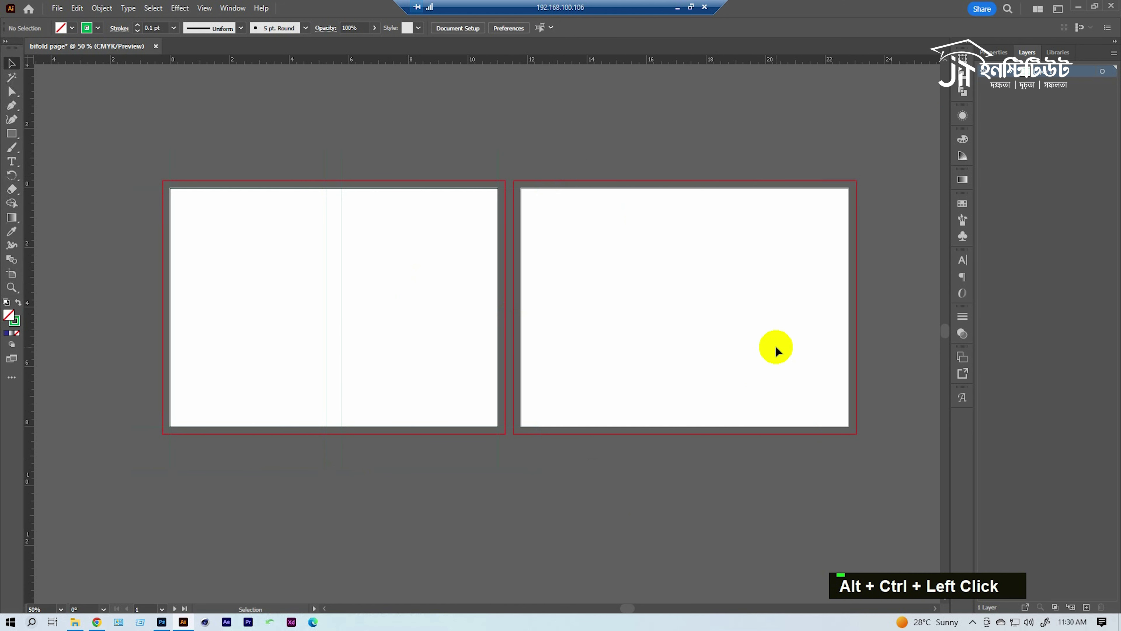
Release the first artboard's guides back into editable lines
{"action": "left_click", "coordinate": [388, 306], "text": "ctrl"}
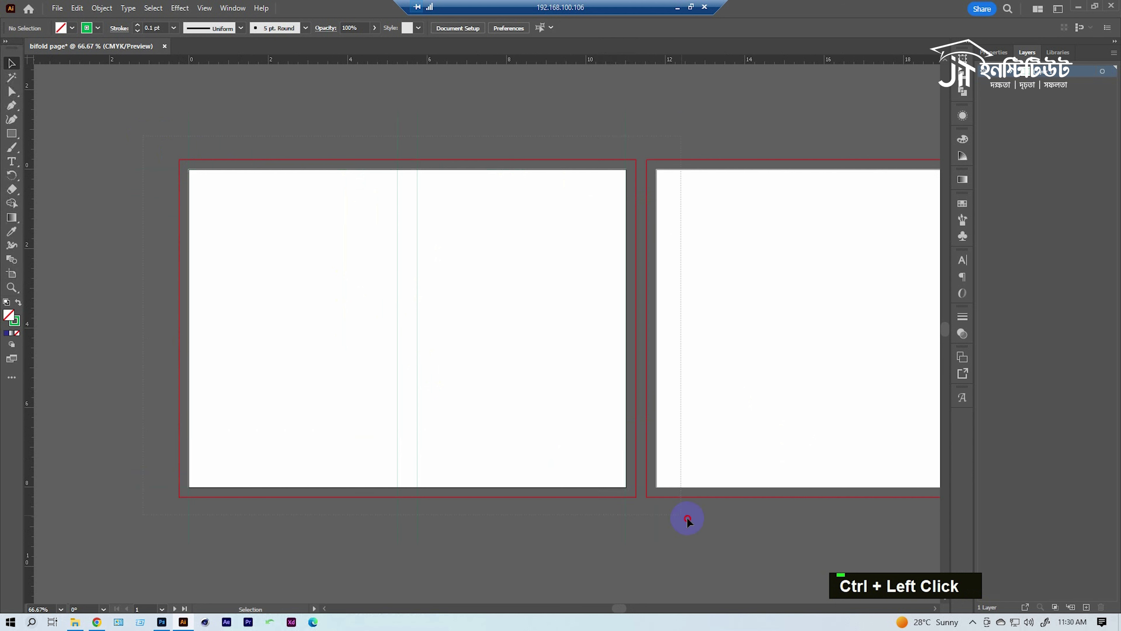
{"action": "key", "text": "ctrl+alt+5"}
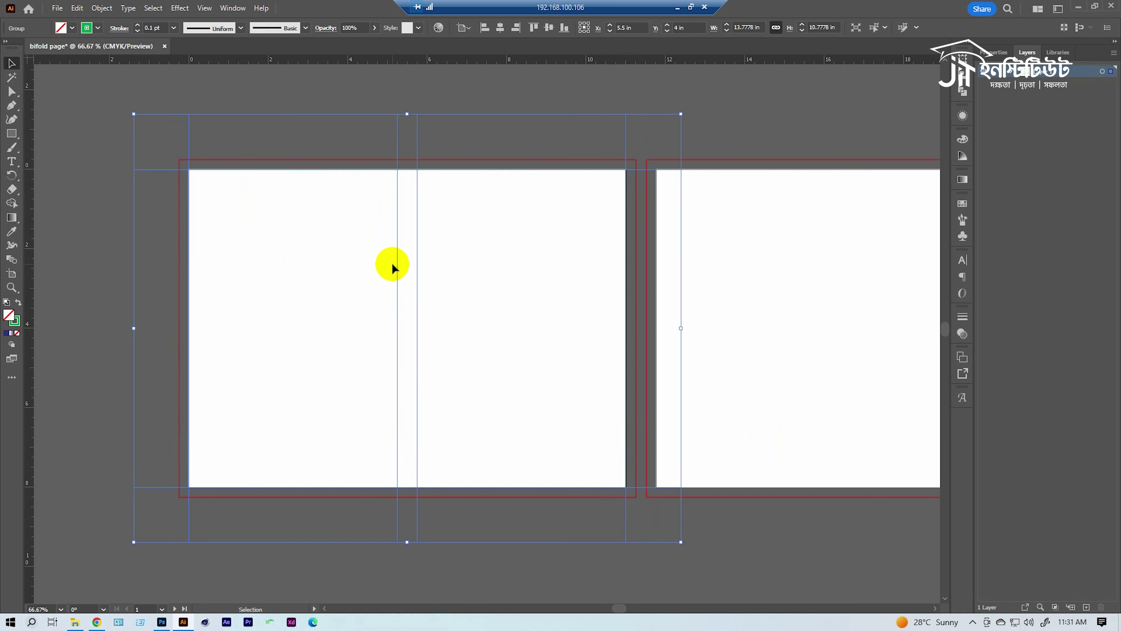
{"action": "double_click", "coordinate": [485, 358], "text": "ctrl+alt"}
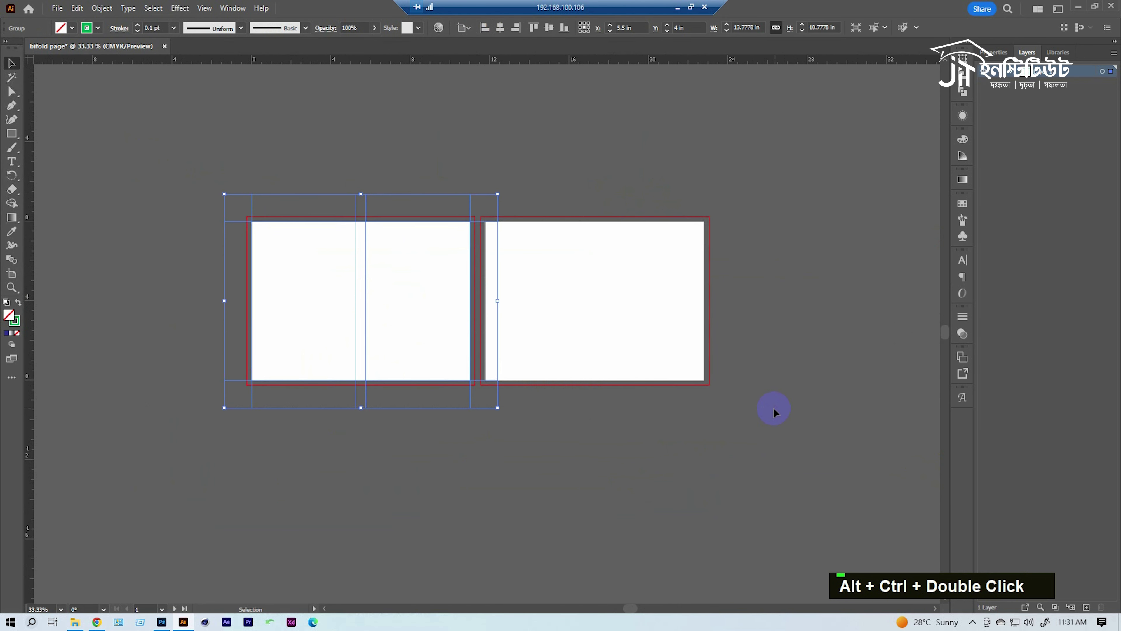
{"action": "key", "text": "Delete"}
{"action": "key", "text": "ctrl+z"}
{"action": "left_click", "coordinate": [419, 155]}
Duplicate the group of fold and edge lines from the first artboard onto the matching position of the second artboard
{"action": "left_click_drag", "start_coordinate": [95, 156], "coordinate": [547, 464]}
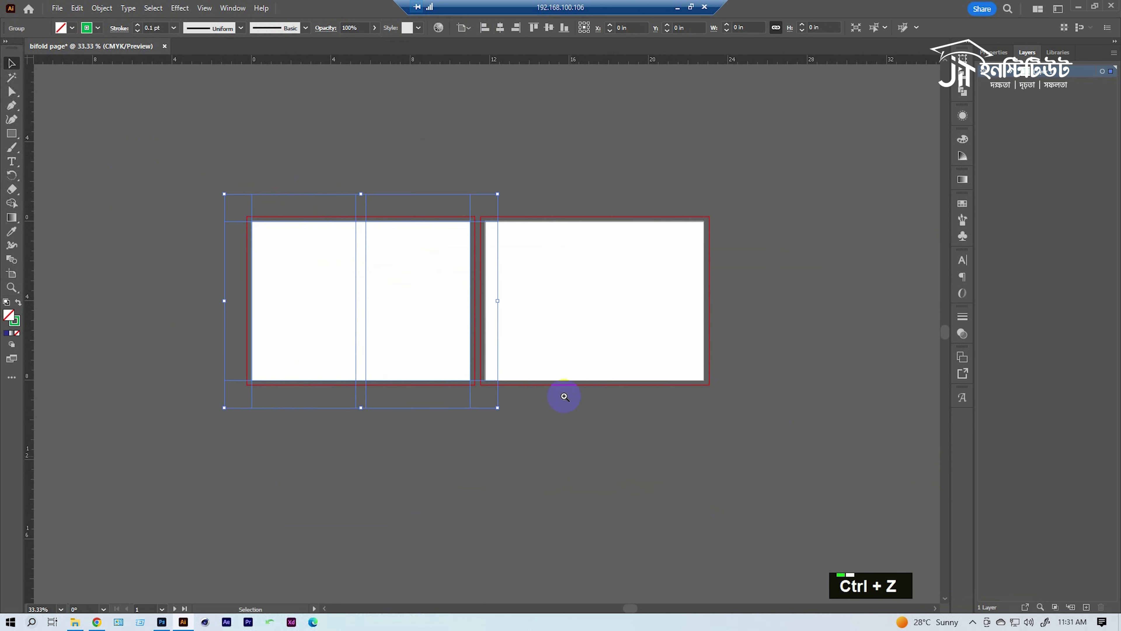
{"action": "left_click", "coordinate": [550, 381], "text": "ctrl"}
{"action": "left_click_drag", "start_coordinate": [389, 342], "coordinate": [556, 447]}
{"action": "left_click_drag", "start_coordinate": [377, 287], "coordinate": [729, 304]}
{"action": "left_click", "coordinate": [517, 125]}
Save the document as the Illustrator file "bifold page.ai" in the Class 26 folder
{"action": "key", "text": "ctrl+s"}
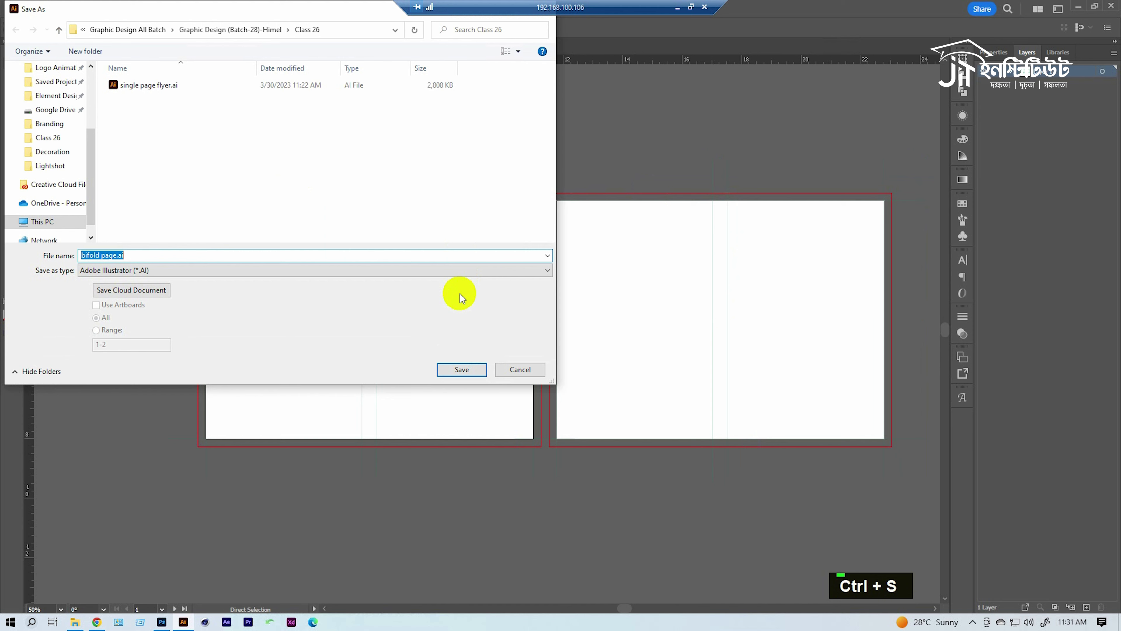
{"action": "left_click", "coordinate": [462, 369]}
{"action": "left_click", "coordinate": [604, 473]}
{"action": "left_click_drag", "start_coordinate": [102, 126], "coordinate": [947, 523]}
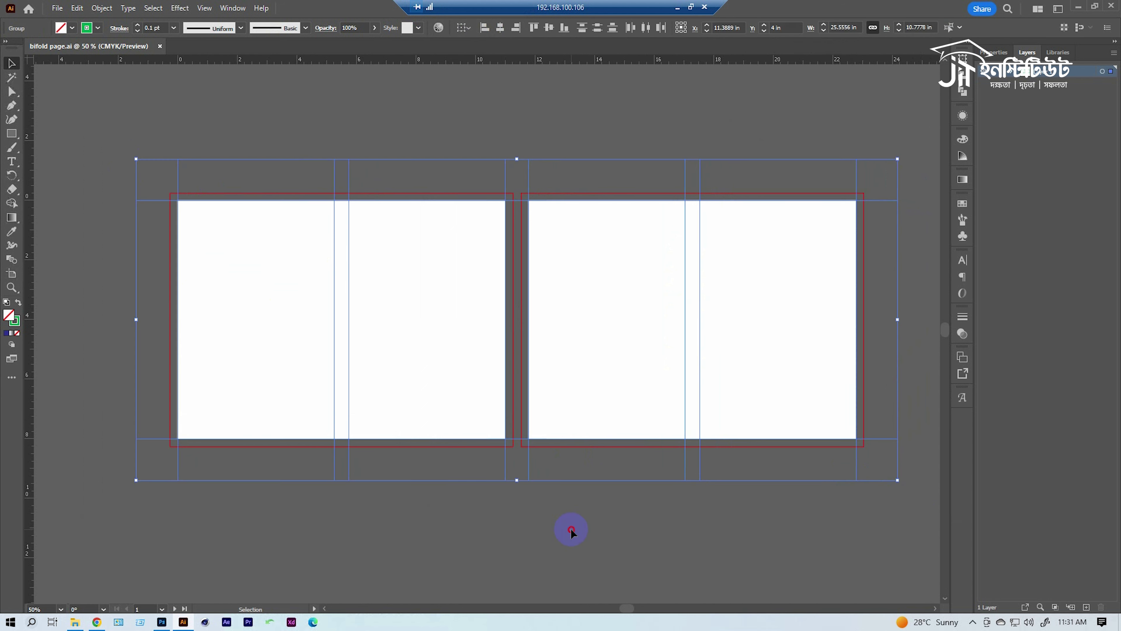
{"action": "left_click", "coordinate": [491, 479]}
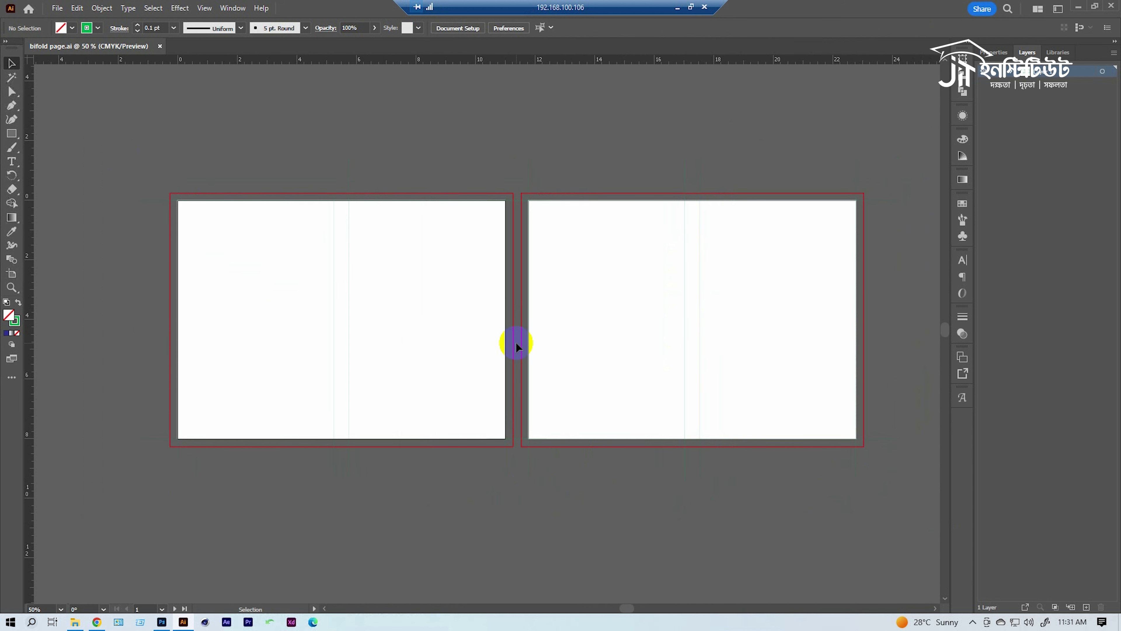
{"action": "left_click_drag", "start_coordinate": [155, 188], "coordinate": [754, 498]}
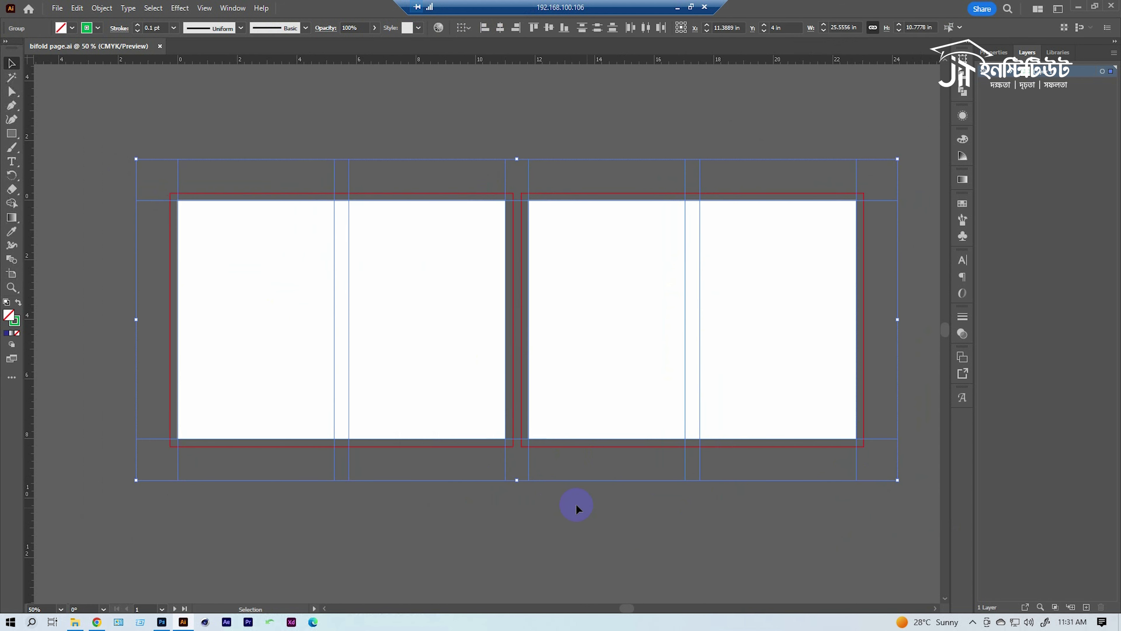
{"action": "left_click", "coordinate": [557, 517]}
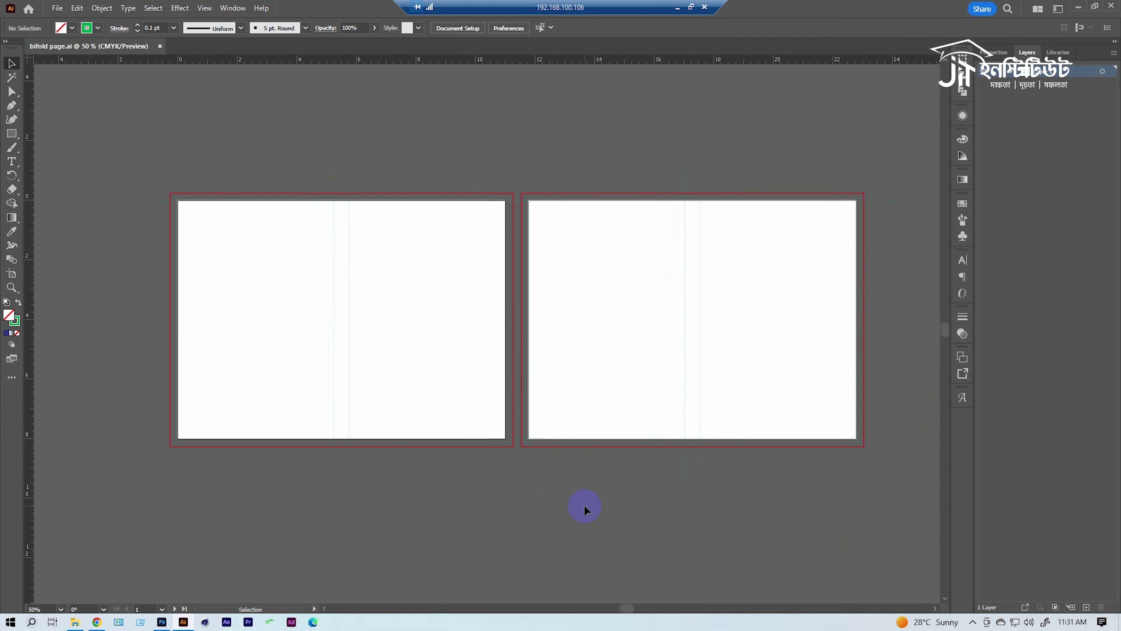
Save the bifold page document again and close it
{"action": "key", "text": "ctrl+s"}
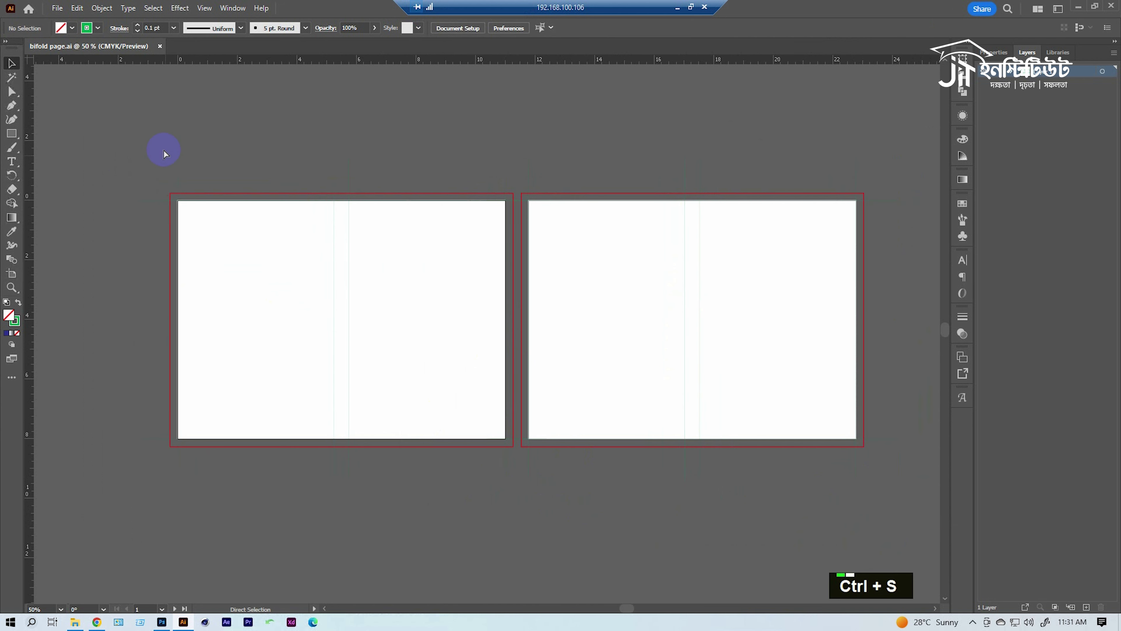
{"action": "left_click", "coordinate": [159, 46]}
Create a new landscape CMYK document named Trifold, 11 x 8 in, with 2 artboards and 0.25 in bleed on all sides
{"action": "left_click", "coordinate": [57, 7]}
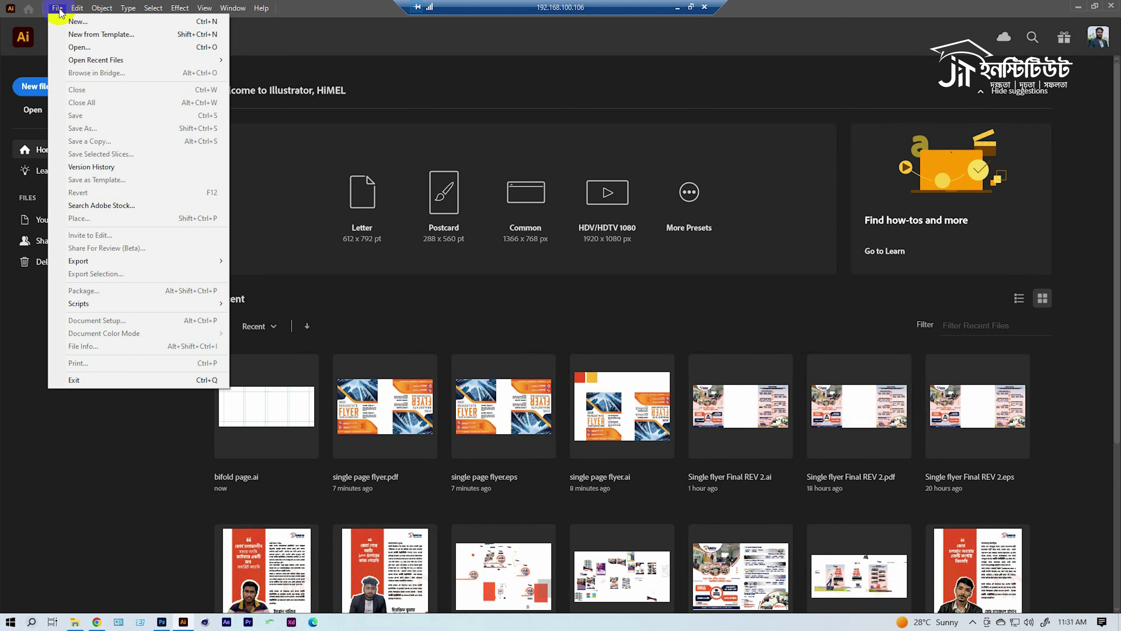
{"action": "left_click", "coordinate": [88, 23]}
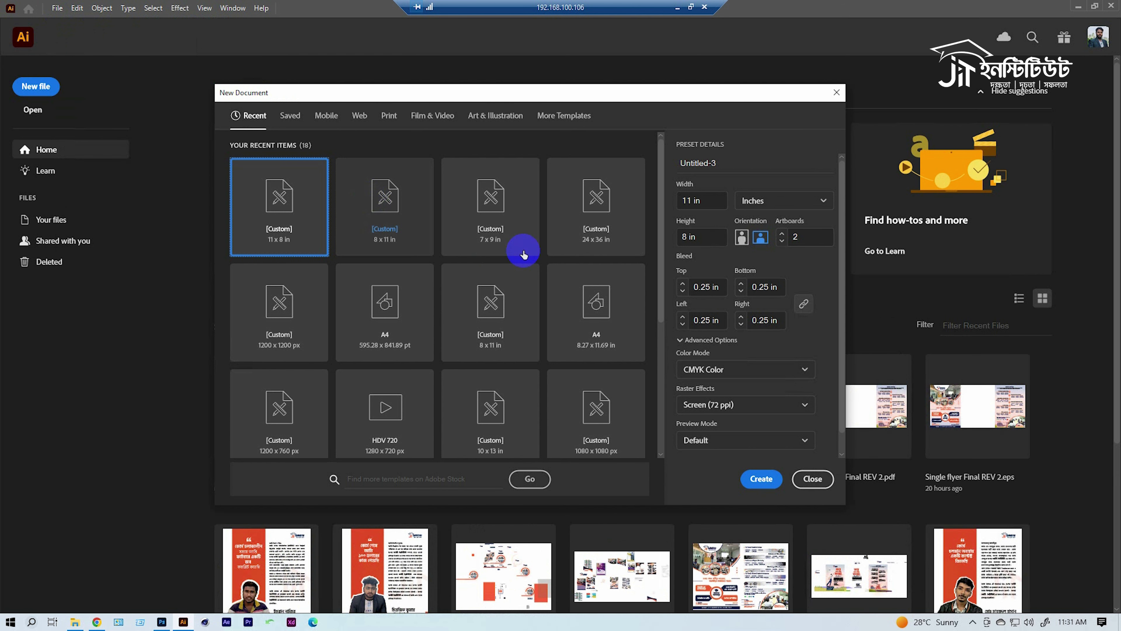
{"action": "left_click_drag", "start_coordinate": [621, 92], "coordinate": [688, 95]}
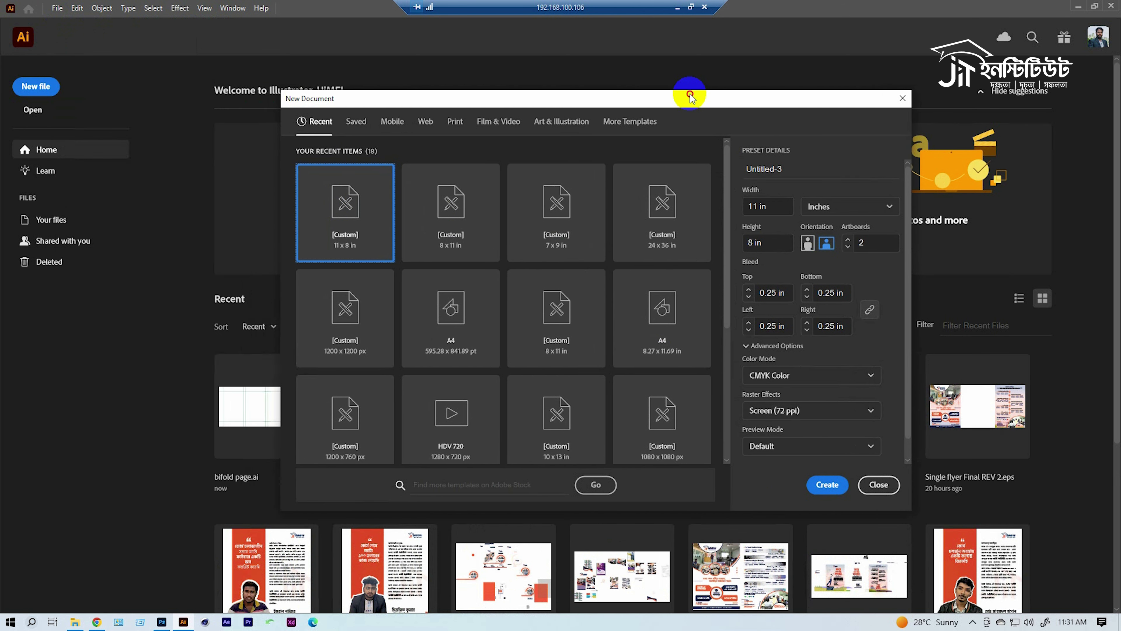
{"action": "left_click_drag", "start_coordinate": [788, 167], "coordinate": [738, 173]}
{"action": "type", "text": "Tr"}
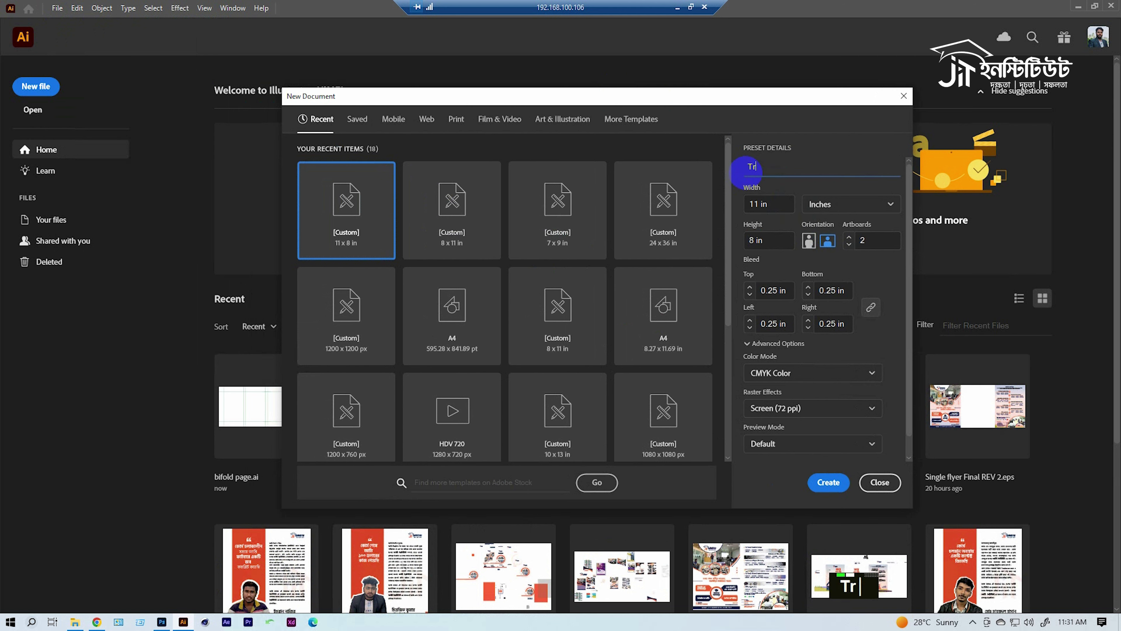
{"action": "type", "text": "ifold"}
{"action": "left_click_drag", "start_coordinate": [717, 101], "coordinate": [666, 87]}
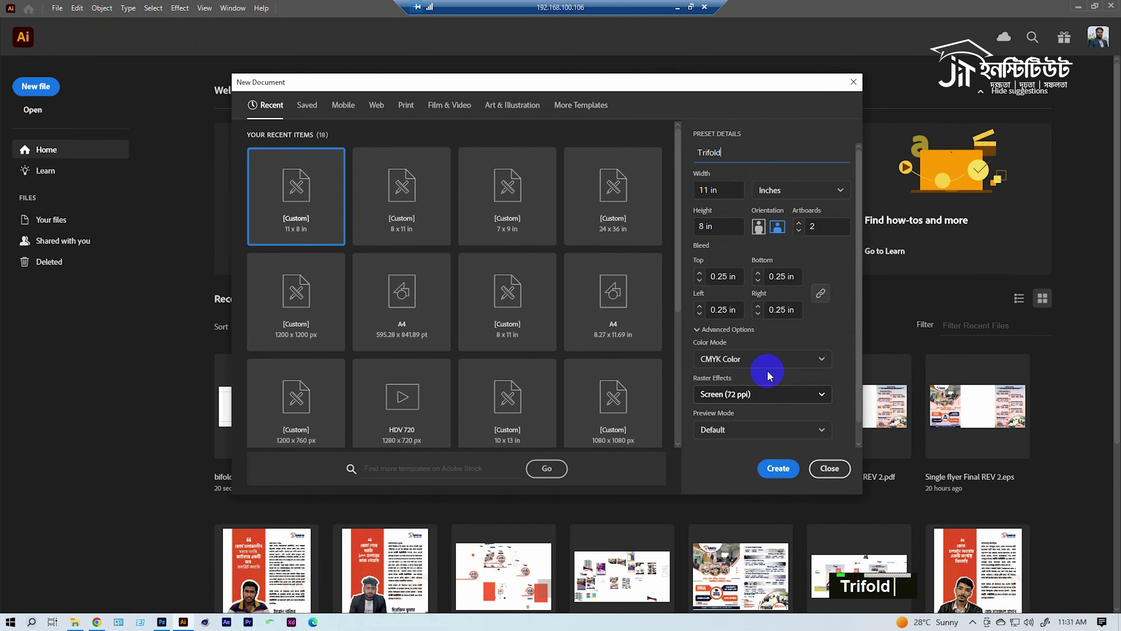
{"action": "left_click", "coordinate": [778, 468]}
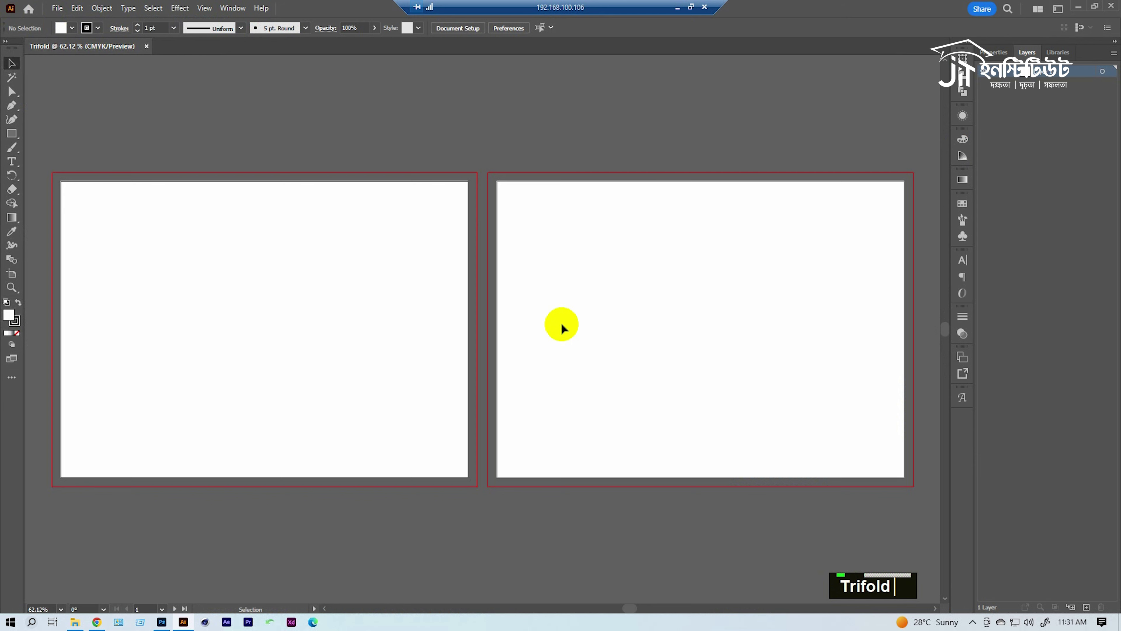
Draw a rectangle exactly 11 in wide and 8 in high
{"action": "left_click", "coordinate": [526, 325], "text": "ctrl+alt"}
{"action": "left_click", "coordinate": [538, 313], "text": "ctrl+alt"}
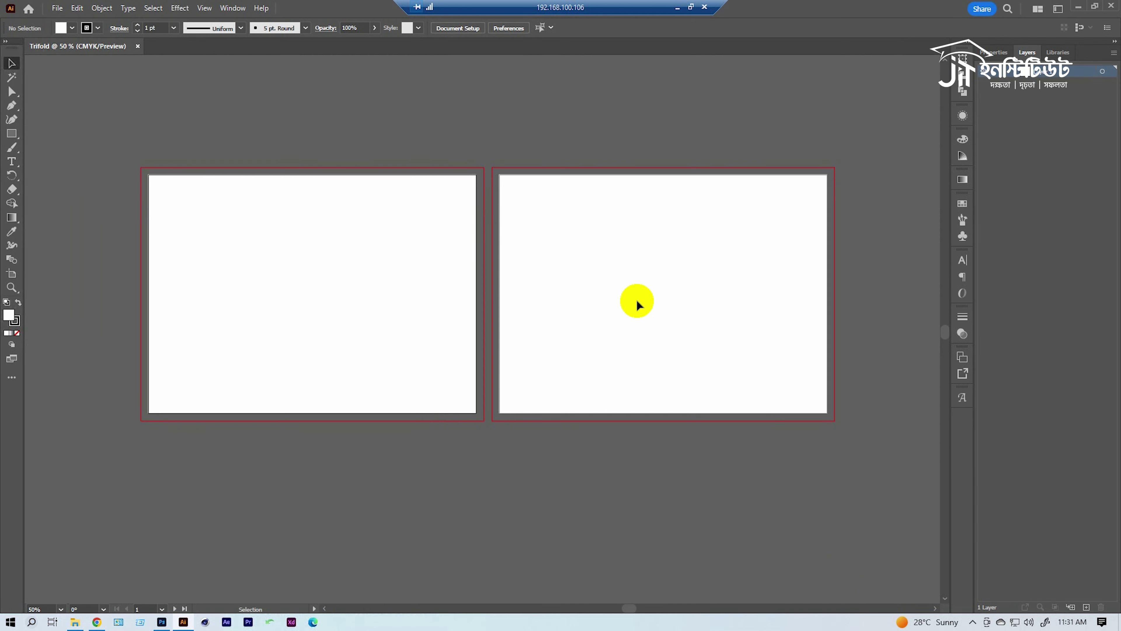
{"action": "key", "text": "m"}
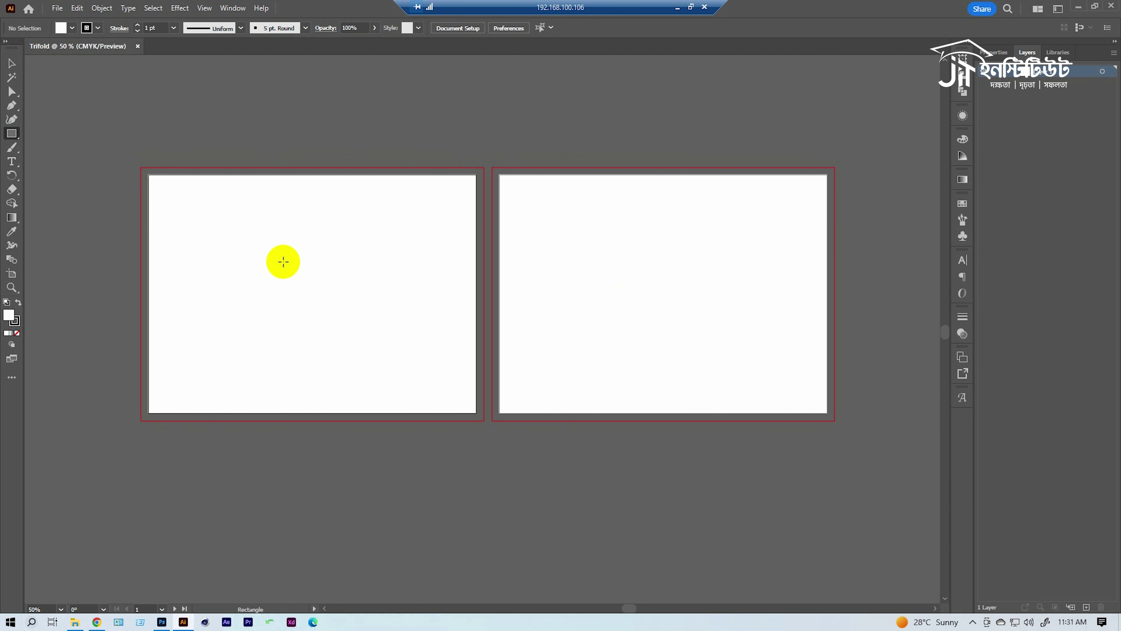
{"action": "left_click", "coordinate": [272, 260]}
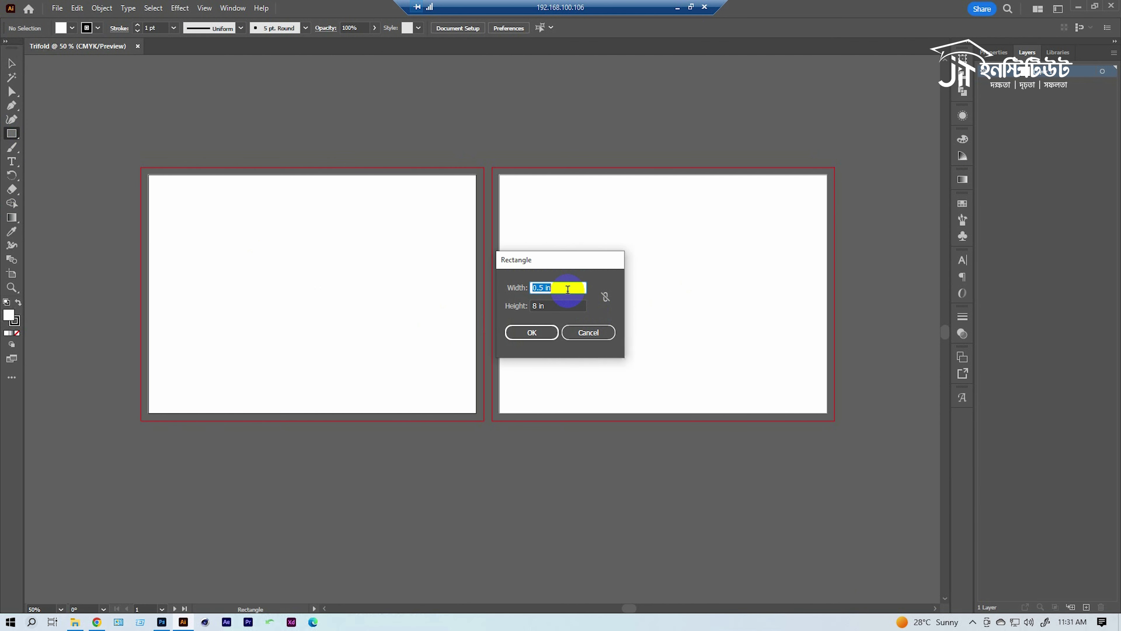
{"action": "type", "text": "11"}
{"action": "left_click", "coordinate": [539, 332]}
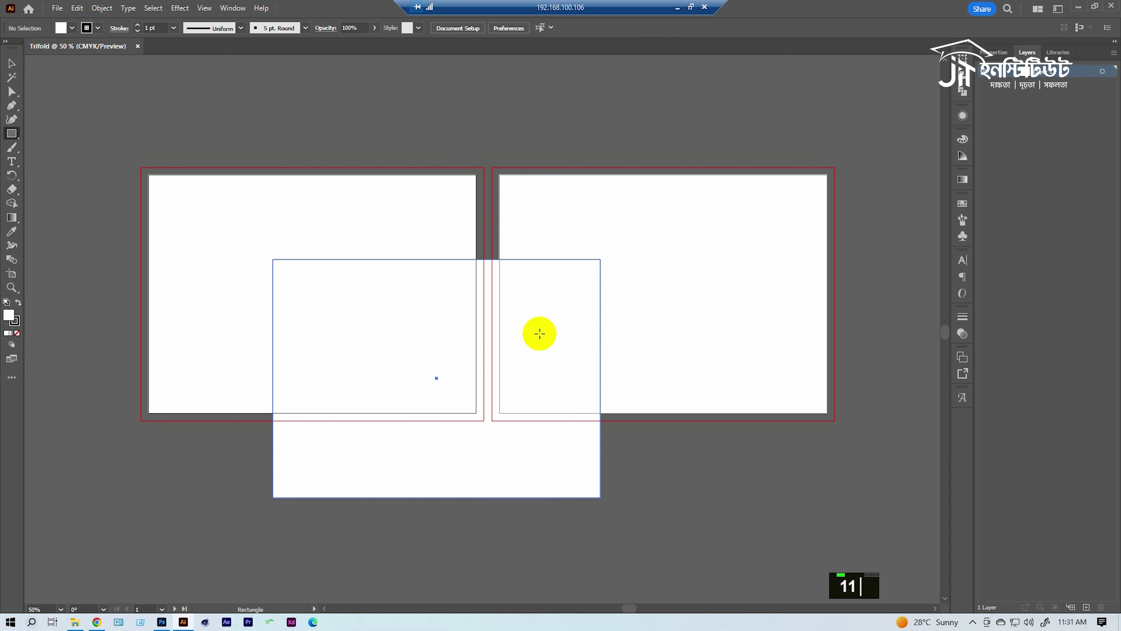
{"action": "key", "text": "v"}
Remove the new rectangle's stroke and fill it with magenta
{"action": "left_click", "coordinate": [97, 28]}
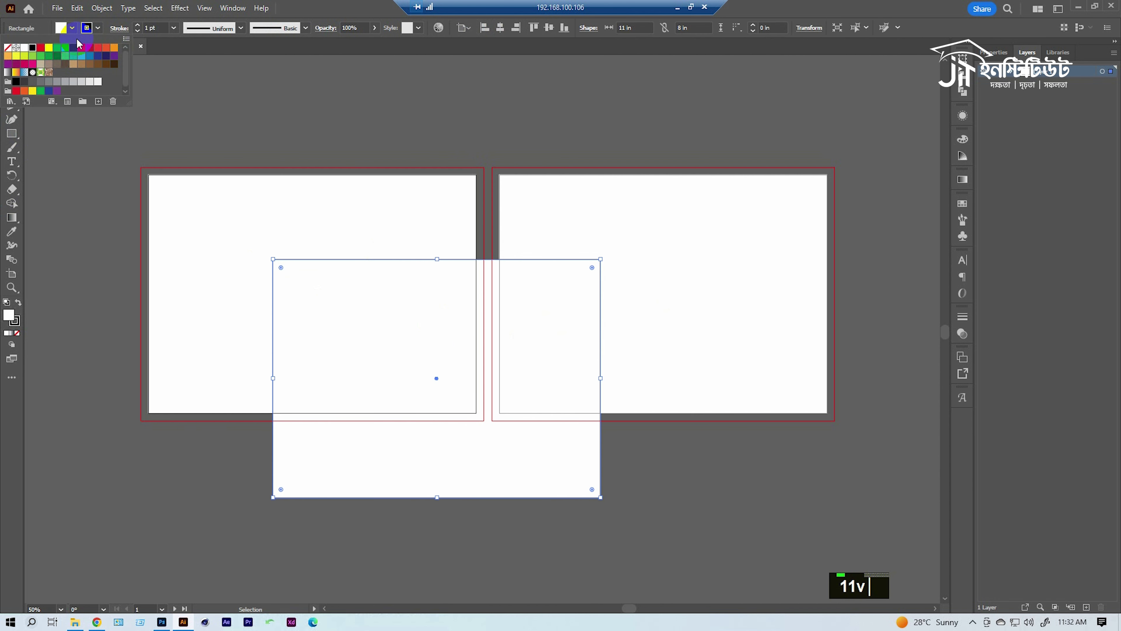
{"action": "left_click", "coordinate": [8, 47]}
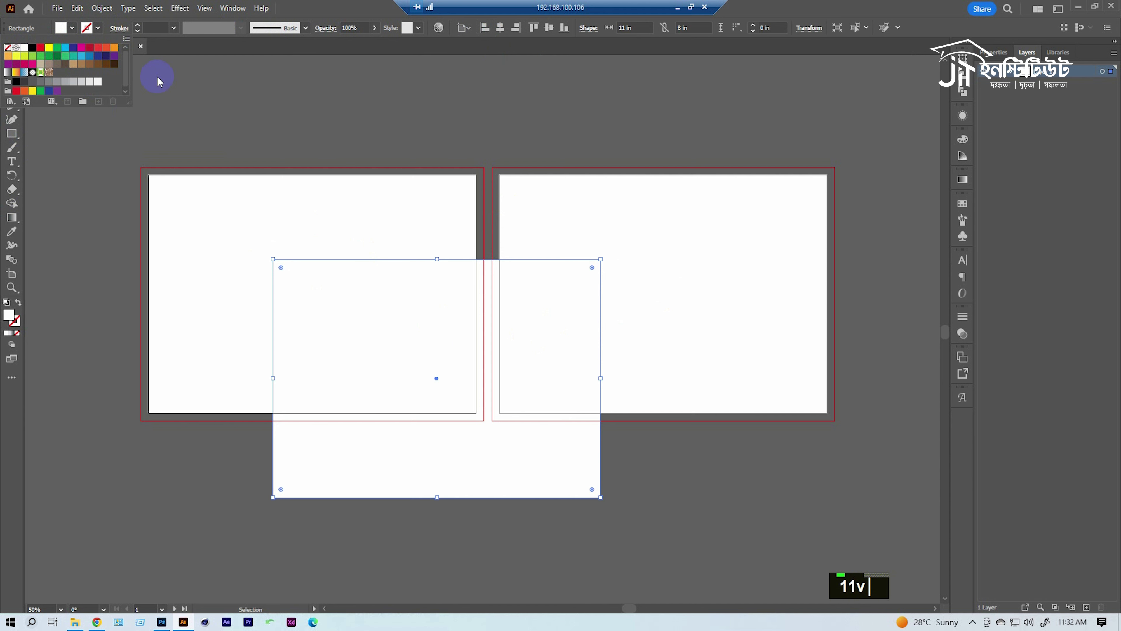
{"action": "left_click", "coordinate": [81, 47]}
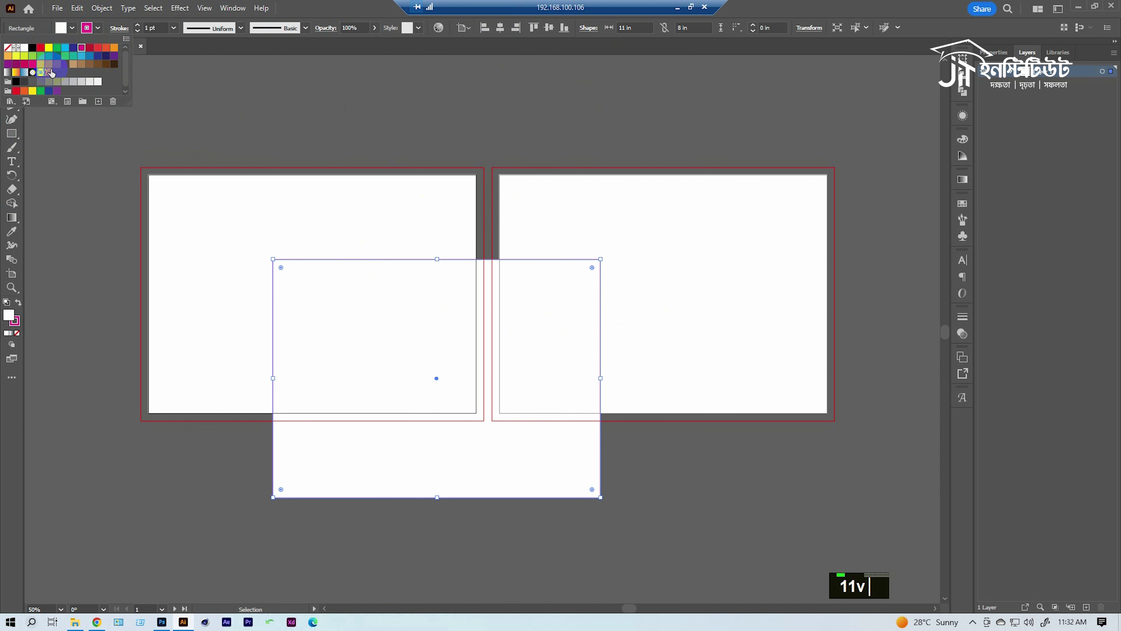
{"action": "left_click", "coordinate": [8, 47]}
{"action": "double_click", "coordinate": [72, 28]}
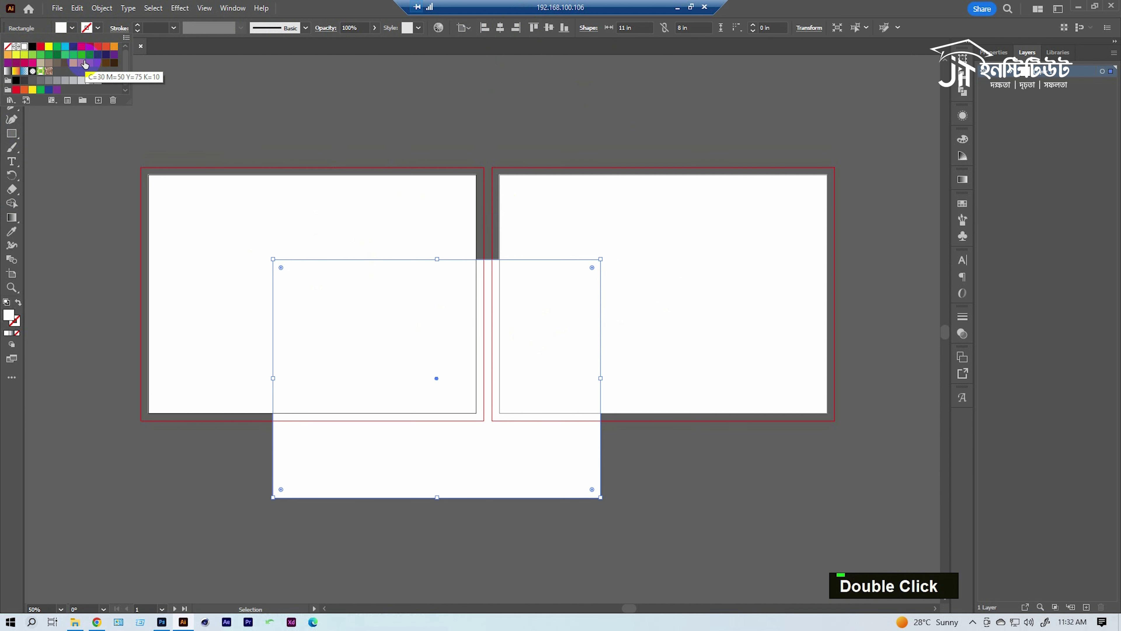
{"action": "left_click", "coordinate": [81, 47]}
Center the magenta rectangle vertically and horizontally on the first artboard
{"action": "left_click", "coordinate": [555, 33]}
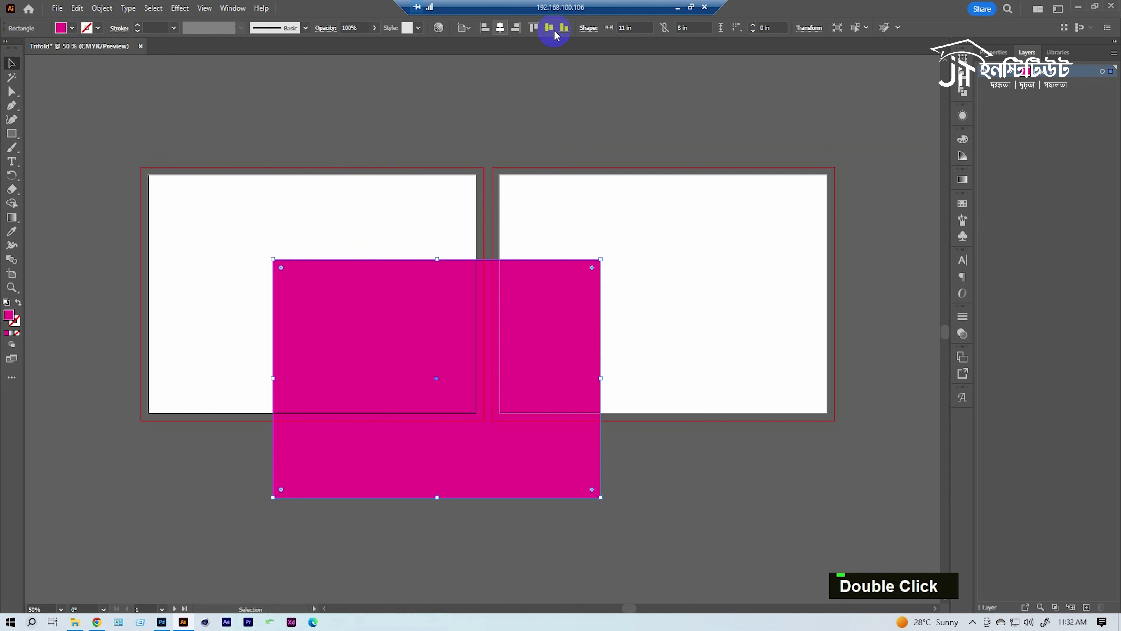
{"action": "left_click", "coordinate": [555, 33]}
{"action": "left_click", "coordinate": [499, 31]}
{"action": "left_click", "coordinate": [420, 120]}
Split the magenta rectangle on the first artboard into 3 columns with a 0.5 in gutter, with guides added
{"action": "left_click", "coordinate": [324, 214]}
{"action": "left_click", "coordinate": [101, 7]}
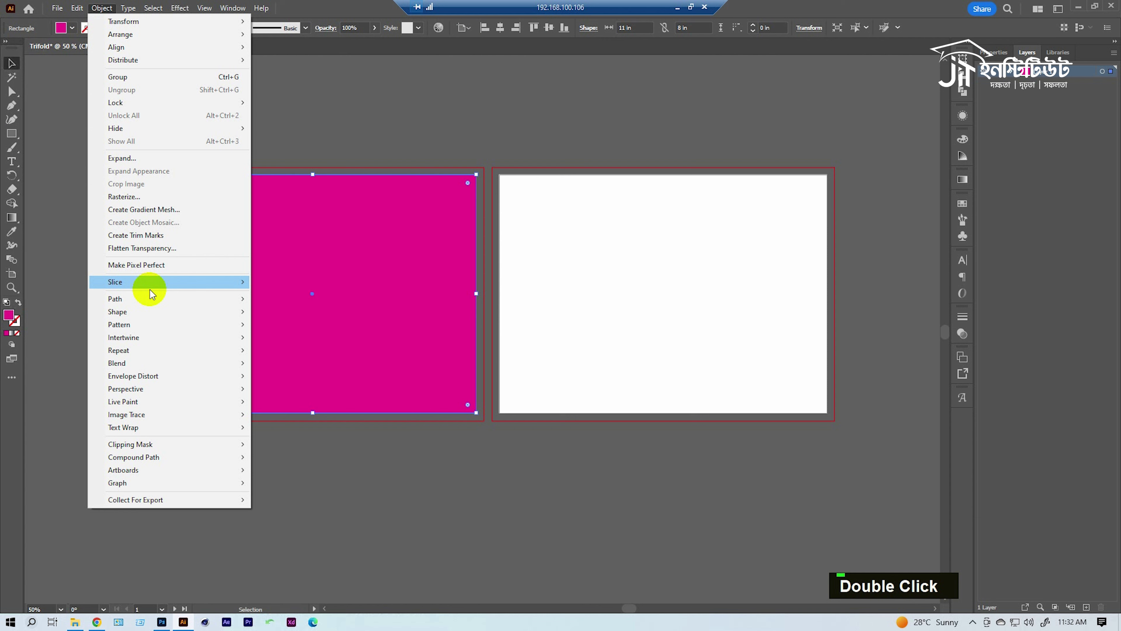
{"action": "mouse_move", "coordinate": [158, 296]}
{"action": "left_click", "coordinate": [296, 425]}
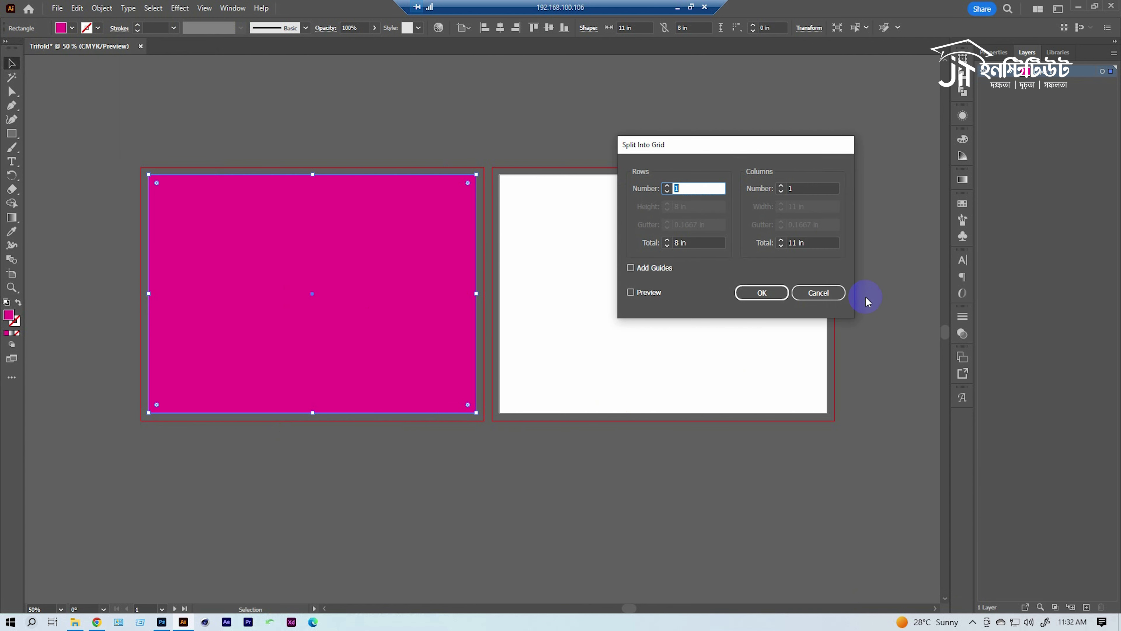
{"action": "key", "text": "Tab"}
{"action": "type", "text": "3"}
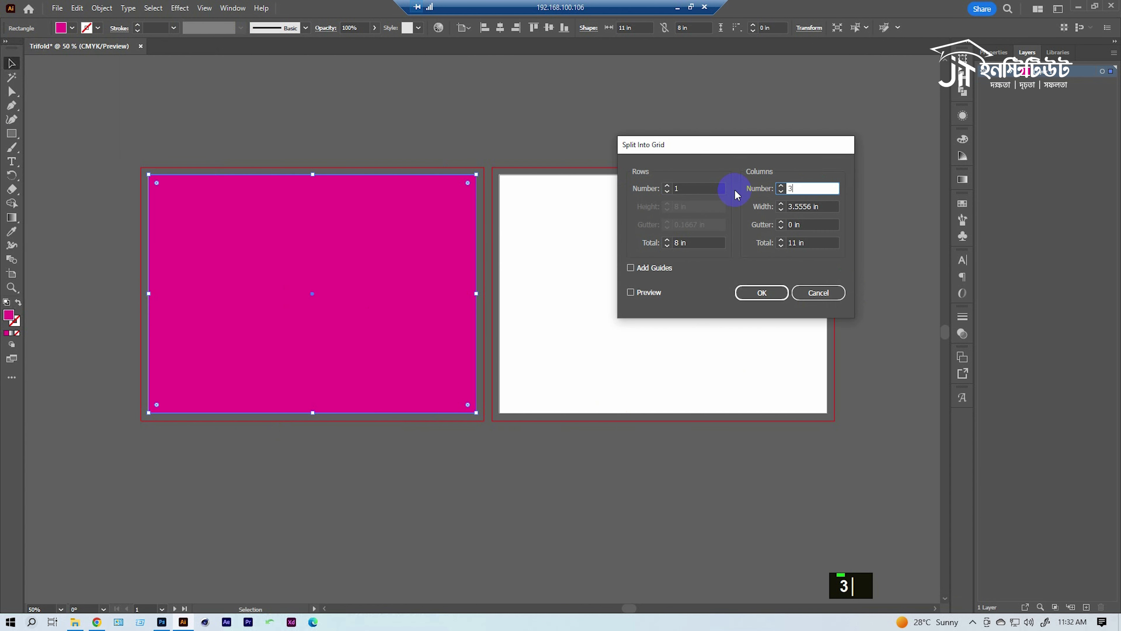
{"action": "left_click", "coordinate": [780, 227]}
{"action": "type", "text": "0.5"}
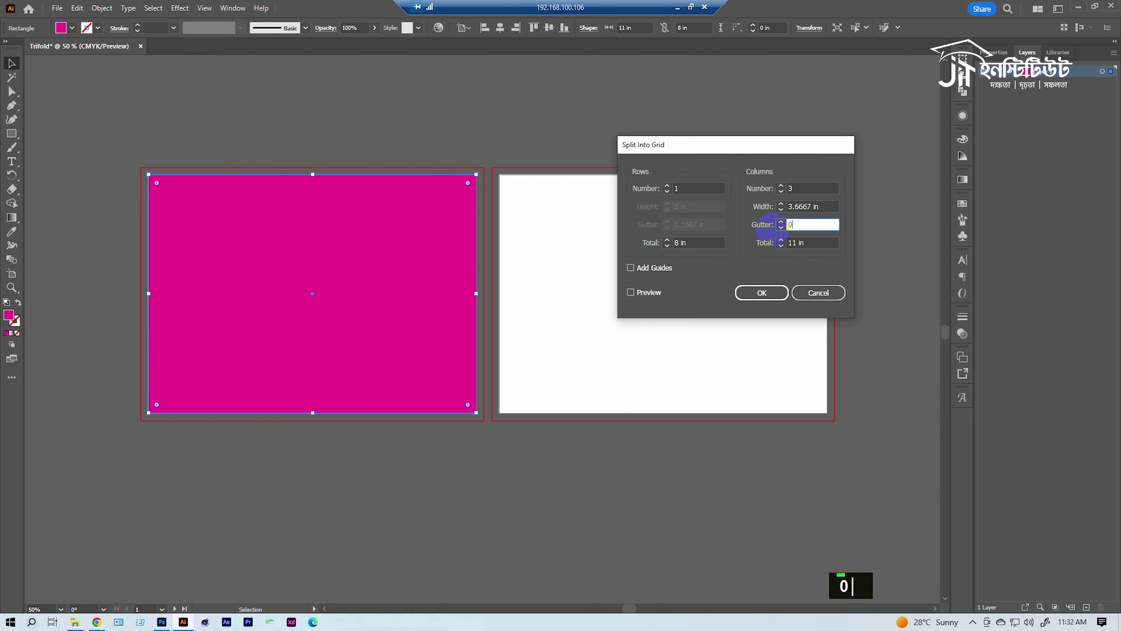
{"action": "left_click", "coordinate": [815, 242]}
{"action": "left_click", "coordinate": [642, 292]}
{"action": "left_click", "coordinate": [644, 267]}
{"action": "left_click", "coordinate": [757, 296]}
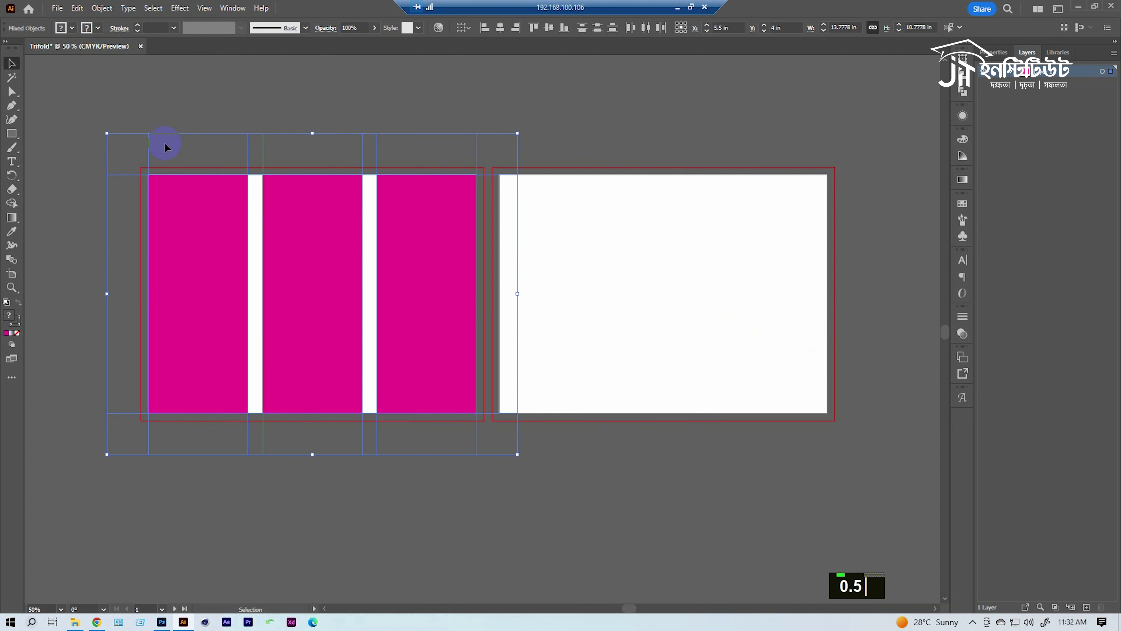
Duplicate the three-column layout and its guides onto the second artboard, aligned with that artboard's edges
{"action": "left_click_drag", "start_coordinate": [426, 299], "coordinate": [774, 315]}
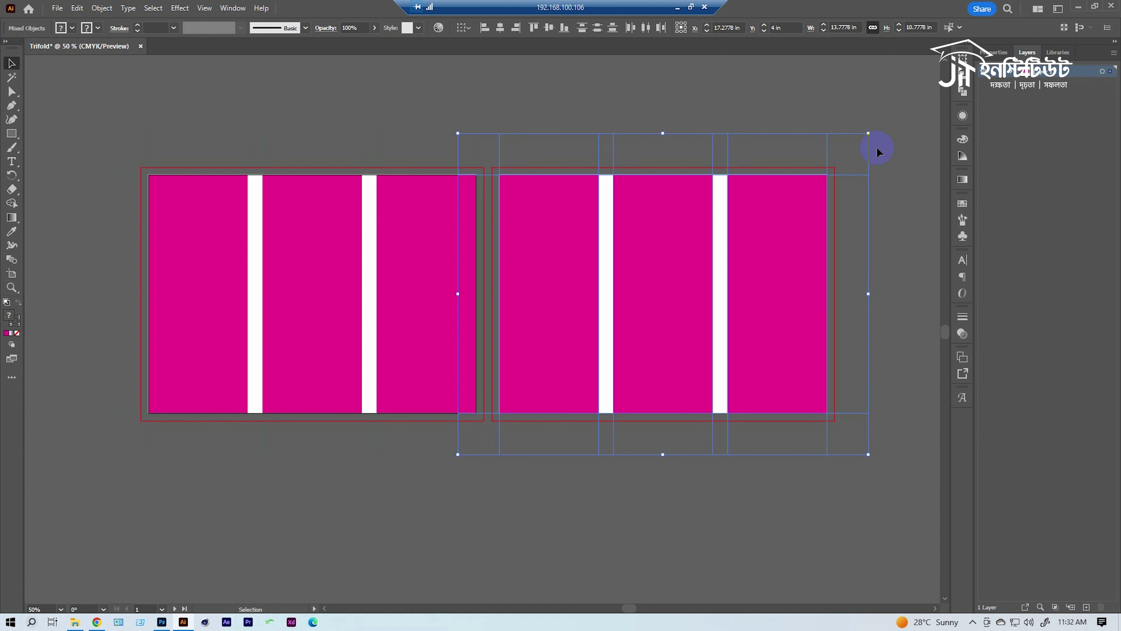
{"action": "left_click", "coordinate": [501, 105]}
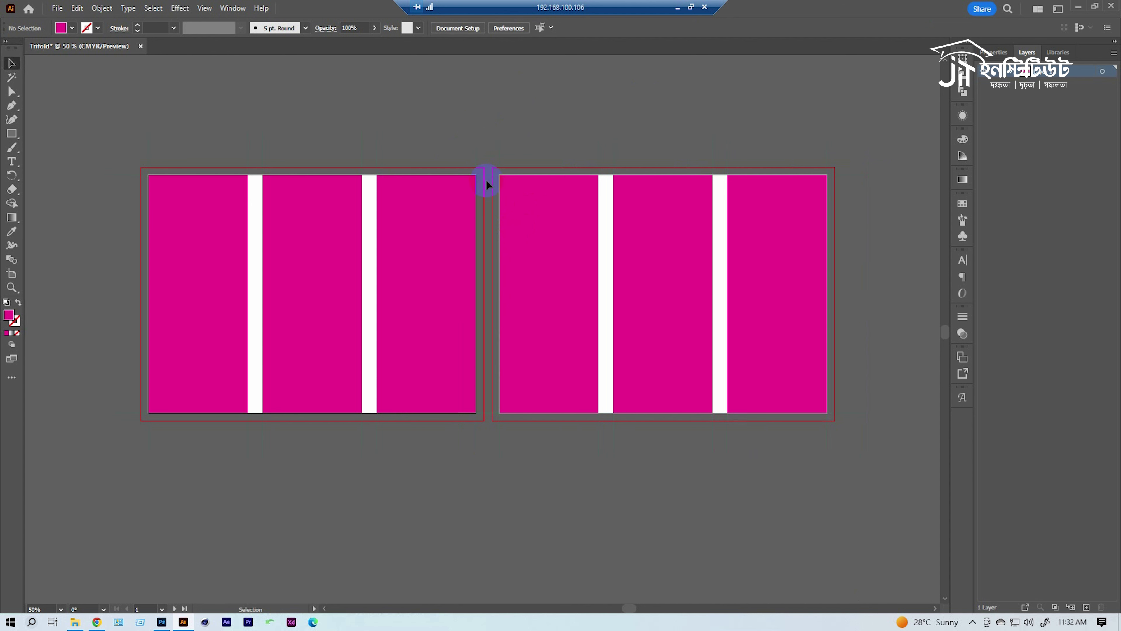
{"action": "left_click", "coordinate": [519, 211], "text": "ctrl+alt"}
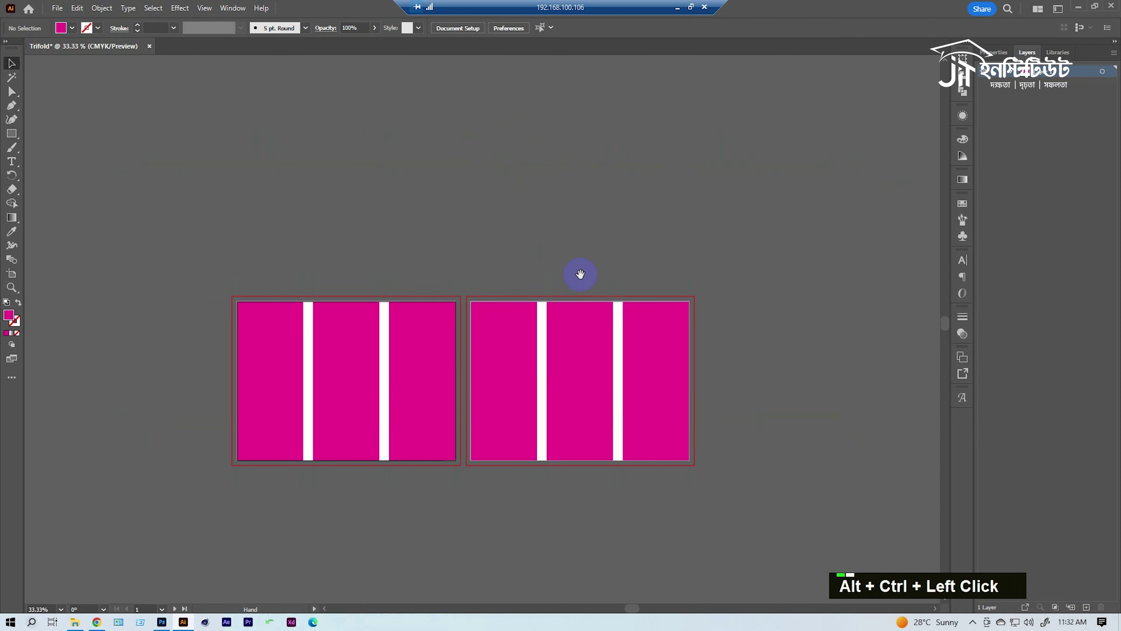
{"action": "left_click_drag", "start_coordinate": [581, 276], "coordinate": [584, 185]}
Switch to Chrome and search Google for "A3 page size"
{"action": "key", "text": "alt+Tab"}
{"action": "left_click", "coordinate": [508, 29]}
{"action": "type", "text": "A3 "}
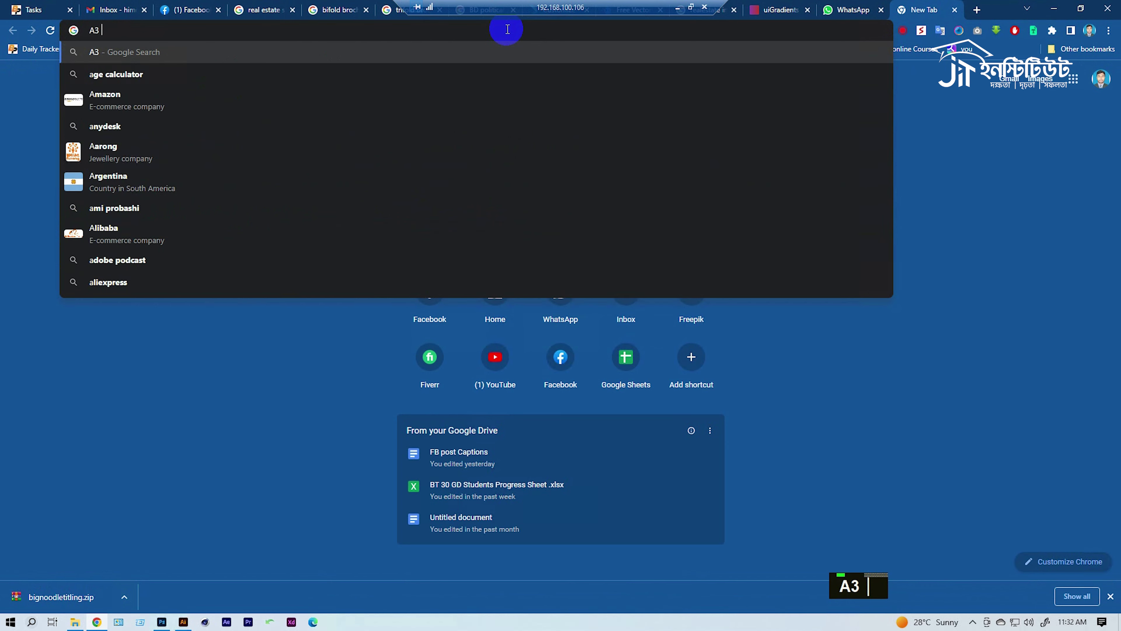
{"action": "type", "text": "page size"}
{"action": "key", "text": "Return"}
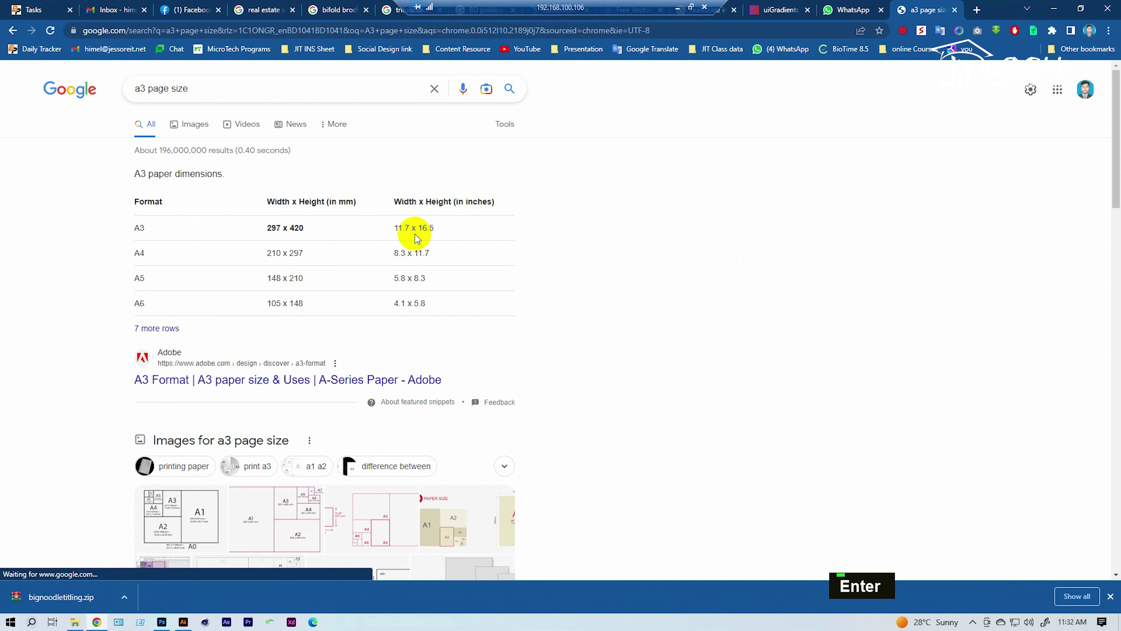
Examine the A3 width and height in inches in the paper dimensions table, and return to Illustrator
{"action": "left_click_drag", "start_coordinate": [395, 228], "coordinate": [453, 230]}
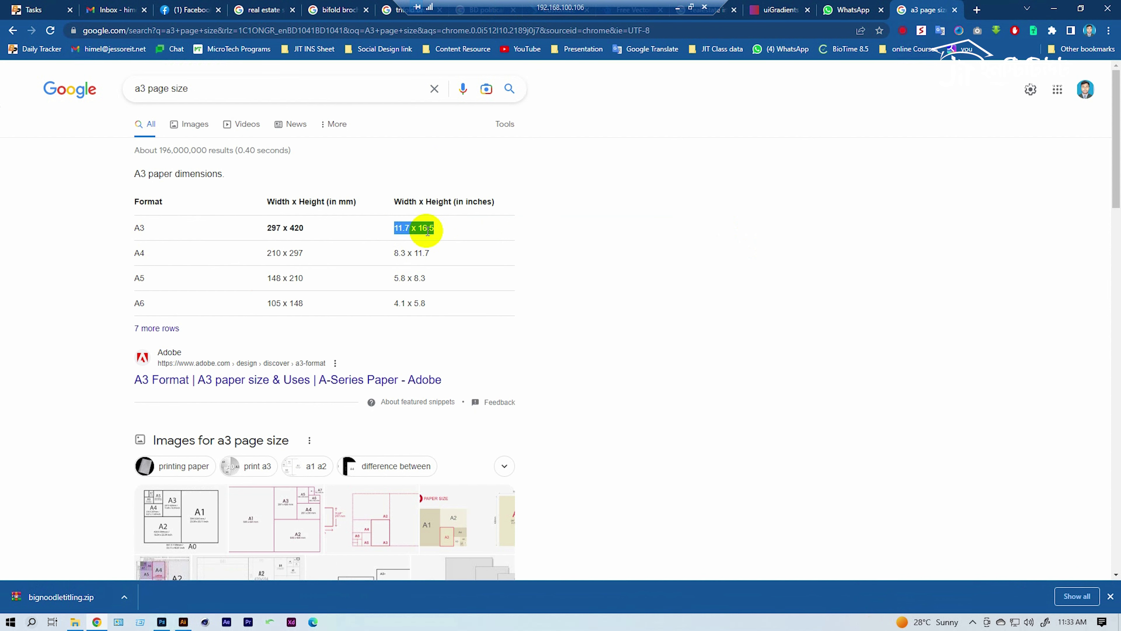
{"action": "left_click", "coordinate": [403, 228]}
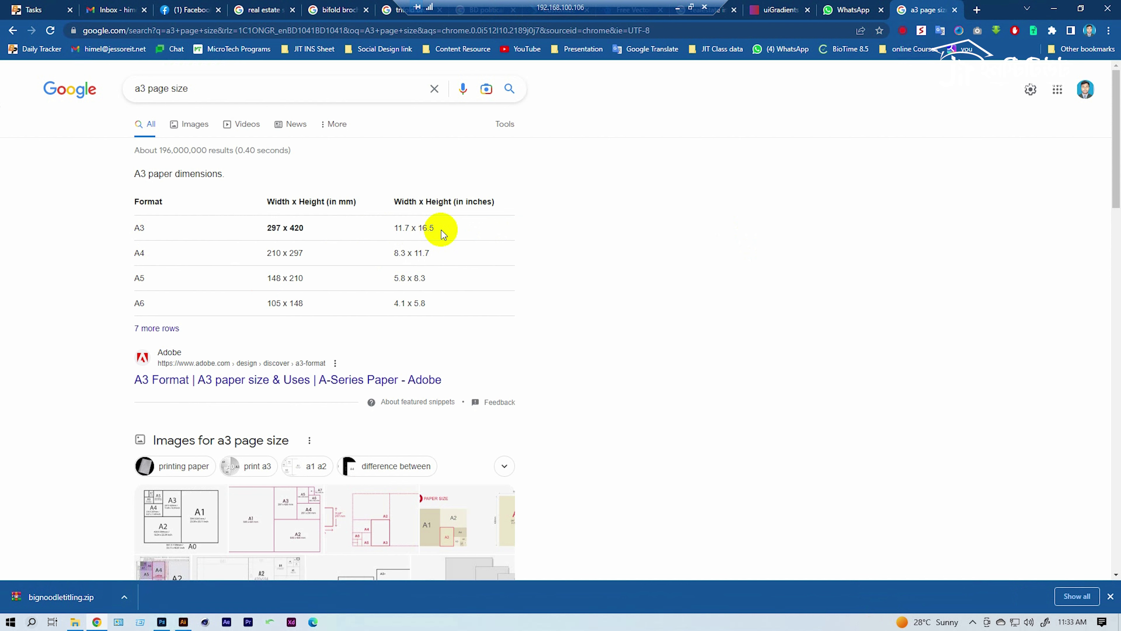
{"action": "left_click_drag", "start_coordinate": [441, 229], "coordinate": [372, 232]}
{"action": "key", "text": "alt+Tab"}
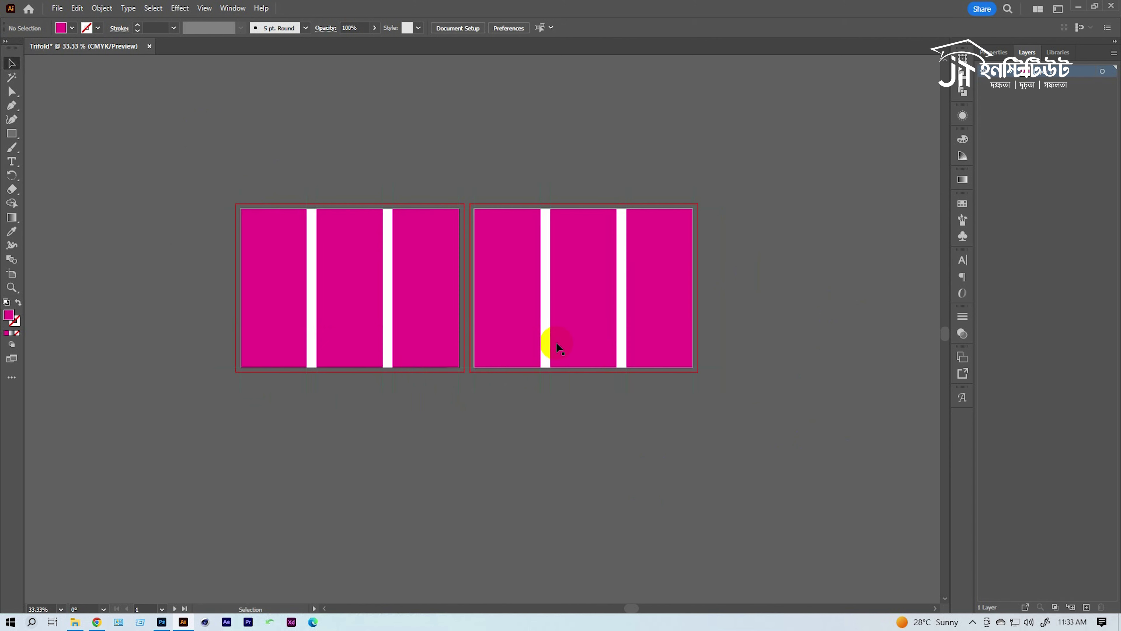
{"action": "key", "text": "space"}
{"action": "key", "text": "space"}
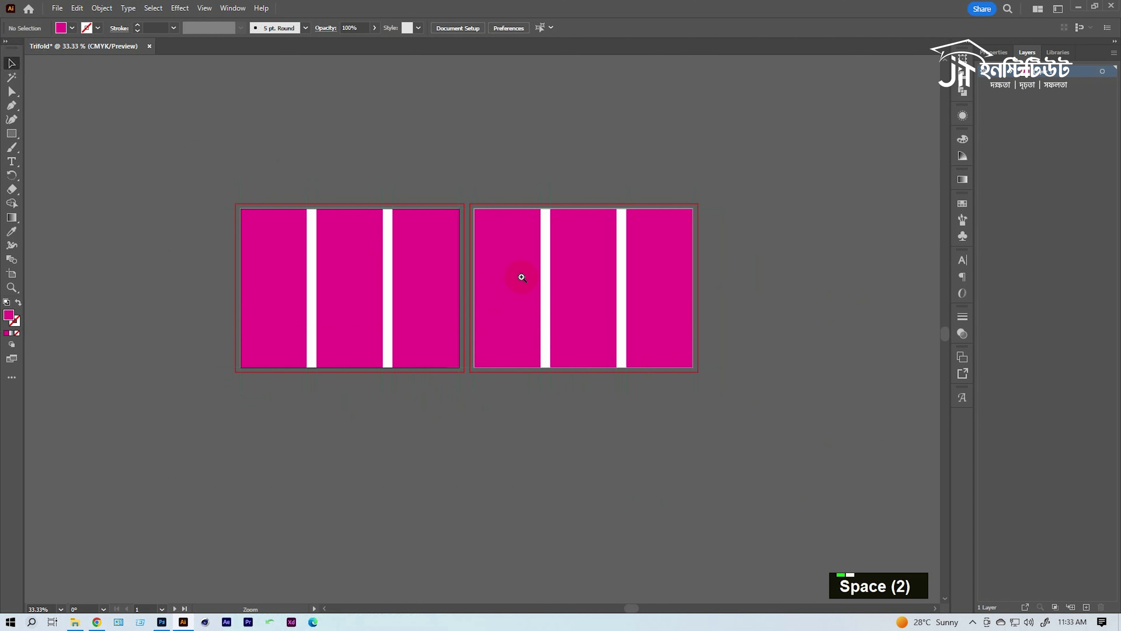
{"action": "left_click", "coordinate": [539, 260], "text": "ctrl"}
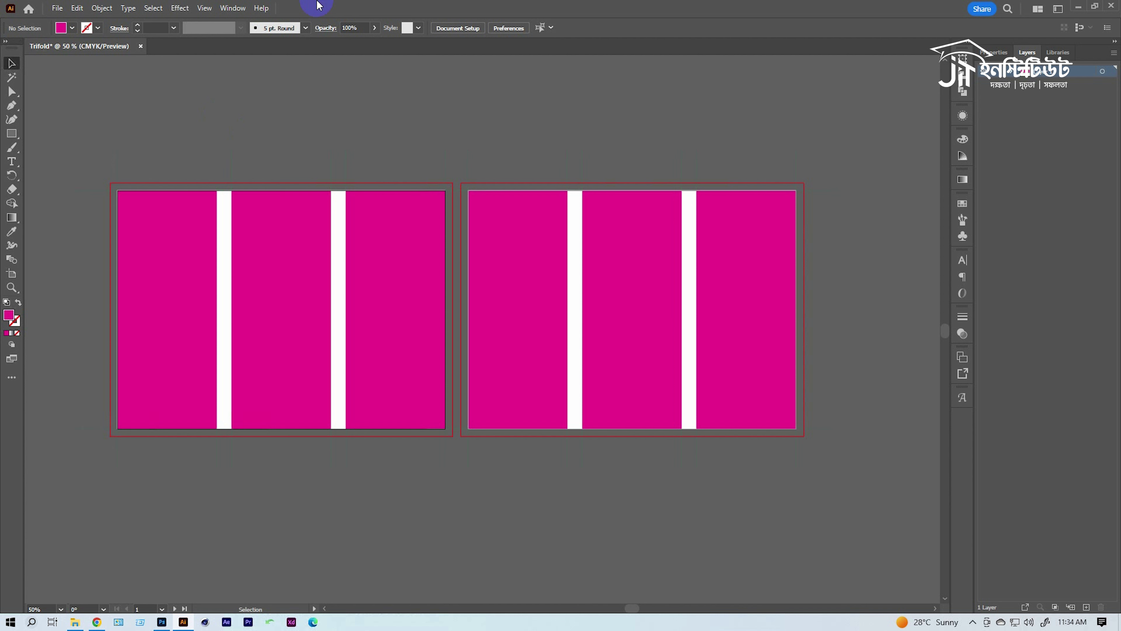
{"action": "left_click", "coordinate": [120, 236]}
{"action": "left_click", "coordinate": [157, 152]}
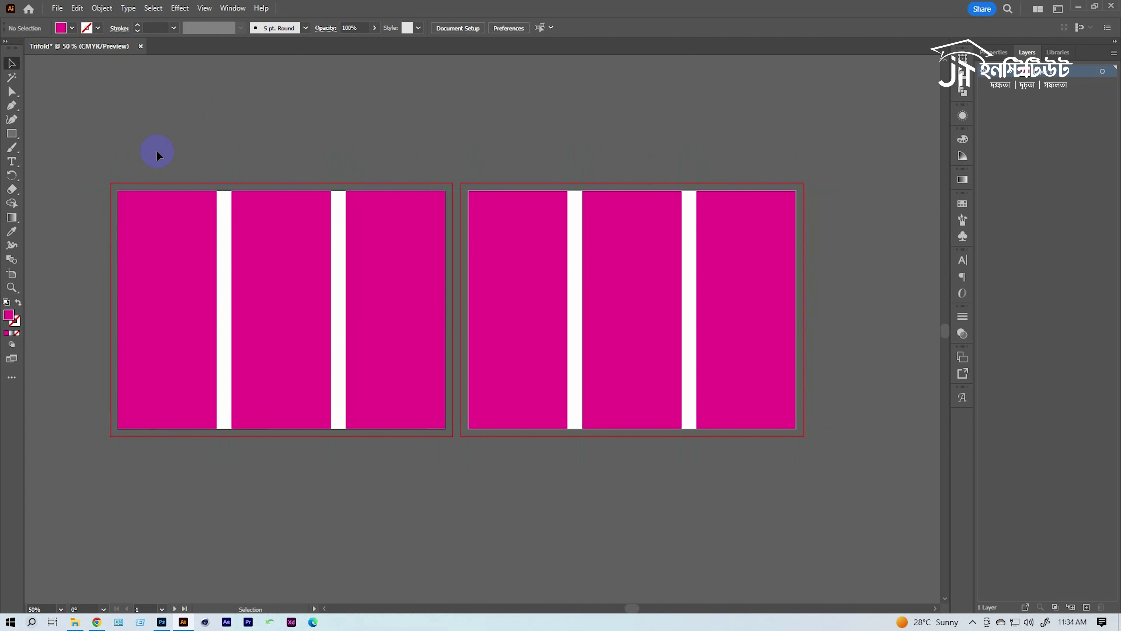